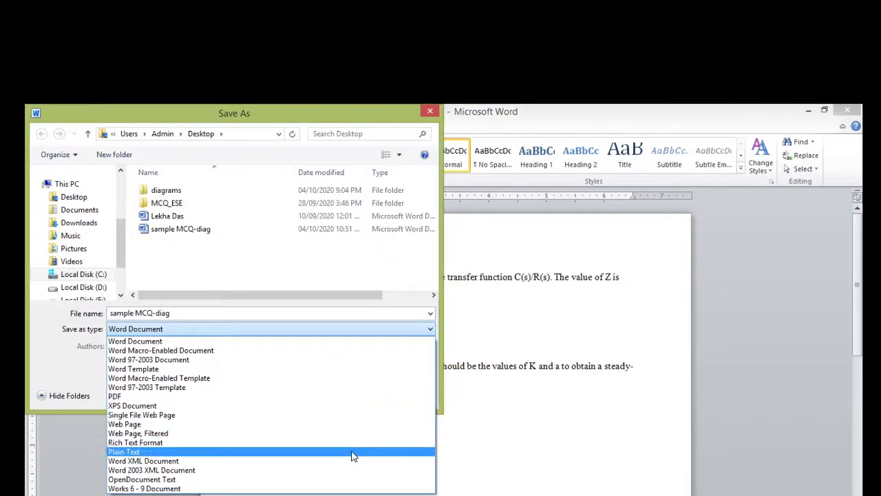
Save the document to the Desktop as a Plain Text file named sample MCQ-diag2
{"action": "left_click", "coordinate": [351, 456]}
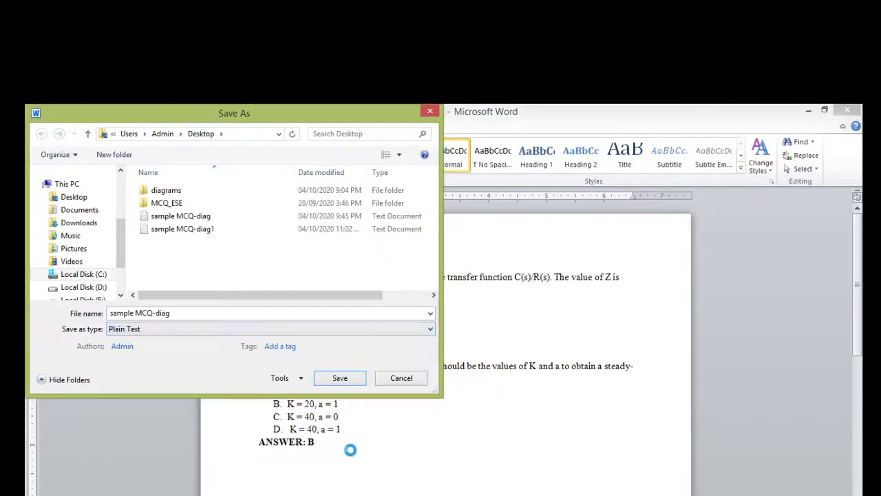
{"action": "left_click", "coordinate": [174, 316]}
{"action": "left_click", "coordinate": [174, 316]}
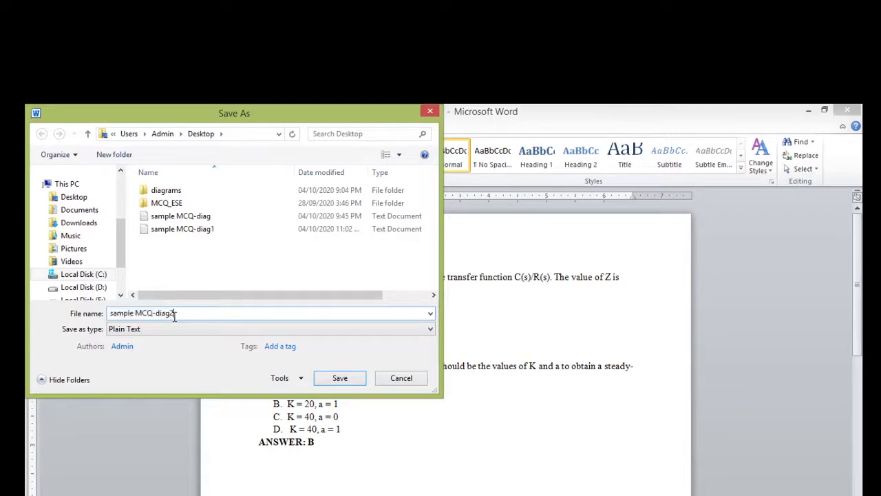
{"action": "left_click", "coordinate": [333, 378]}
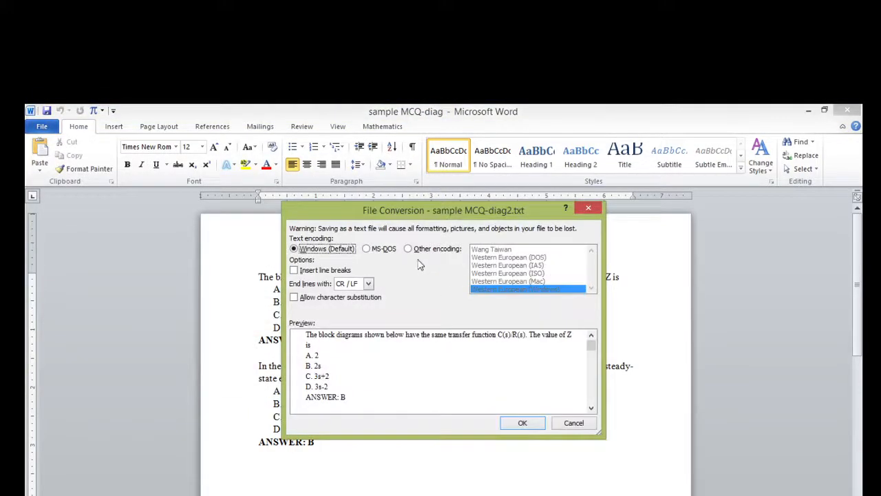
Set the text file's encoding to Unicode (UTF-8) under other encodings and complete the file conversion
{"action": "left_click", "coordinate": [409, 249]}
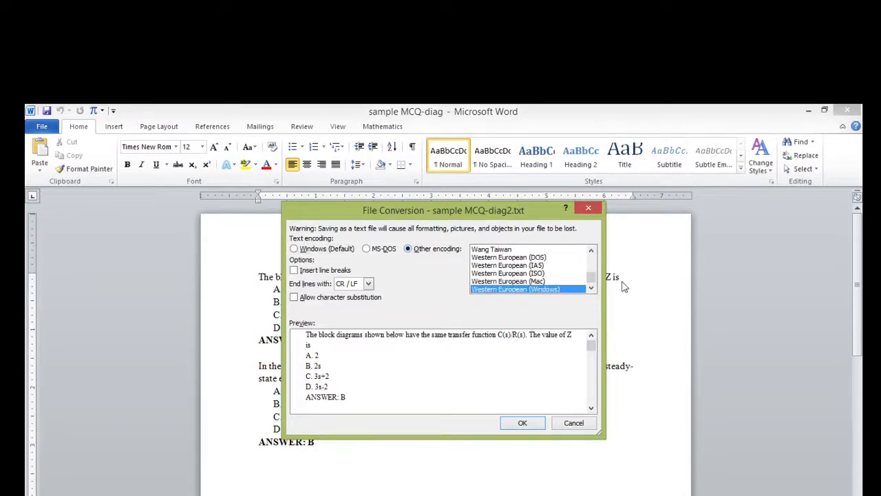
{"action": "left_click_drag", "start_coordinate": [596, 284], "coordinate": [595, 283]}
{"action": "left_click", "coordinate": [531, 259]}
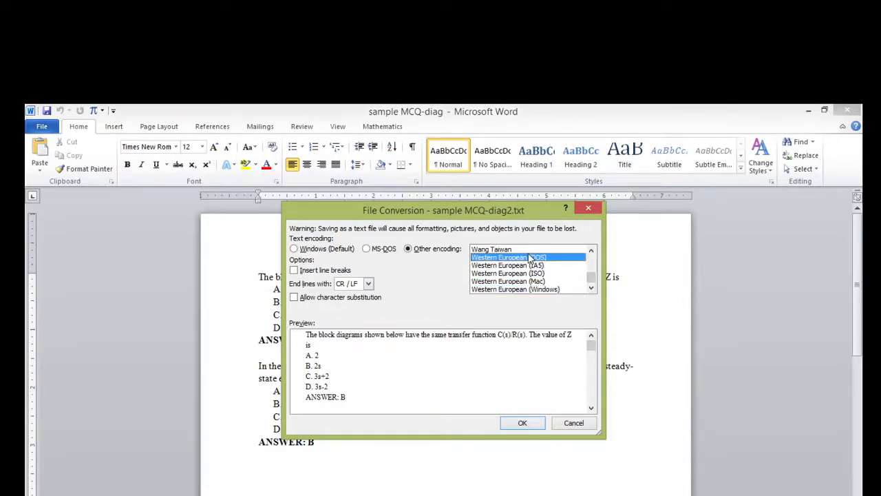
{"action": "key", "text": "Up"}
{"action": "key", "text": "Up"}
{"action": "key", "text": "Up"}
{"action": "key", "text": "Up"}
{"action": "key", "text": "Up"}
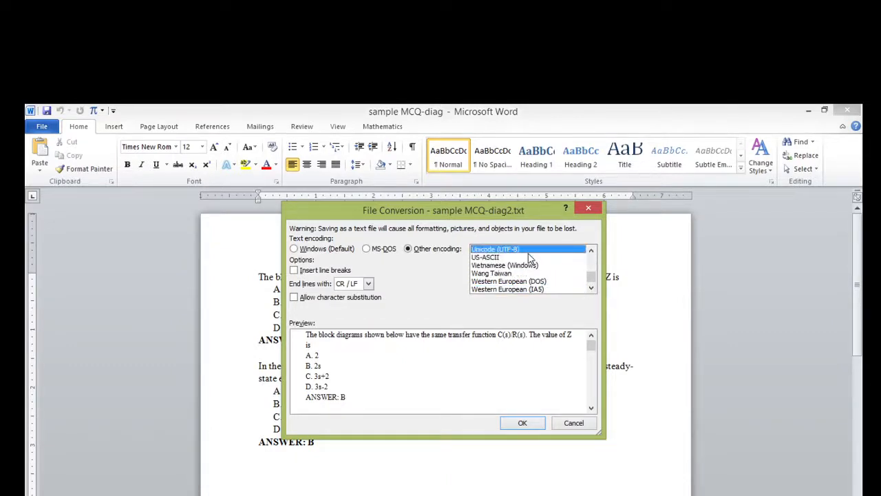
{"action": "left_click", "coordinate": [530, 258]}
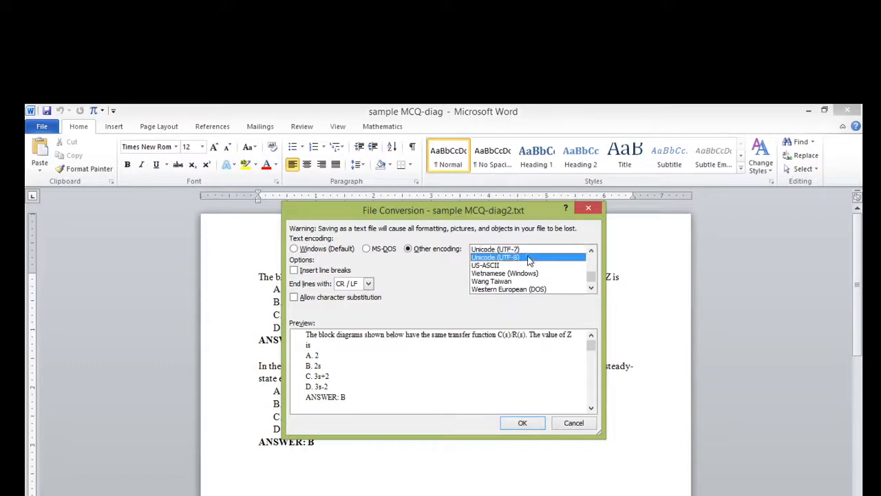
{"action": "left_click", "coordinate": [524, 423]}
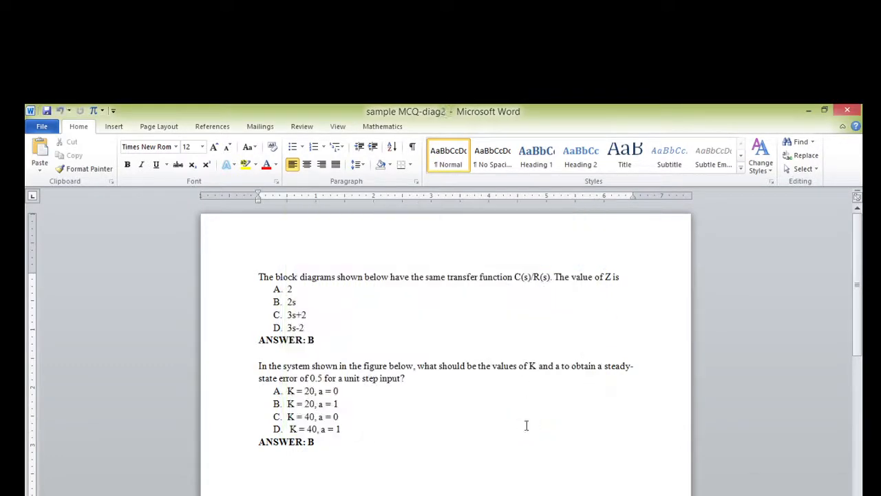
Close the Word document and check the contents of the sample MCQ-diag text file from the desktop in Notepad
{"action": "left_click", "coordinate": [847, 111]}
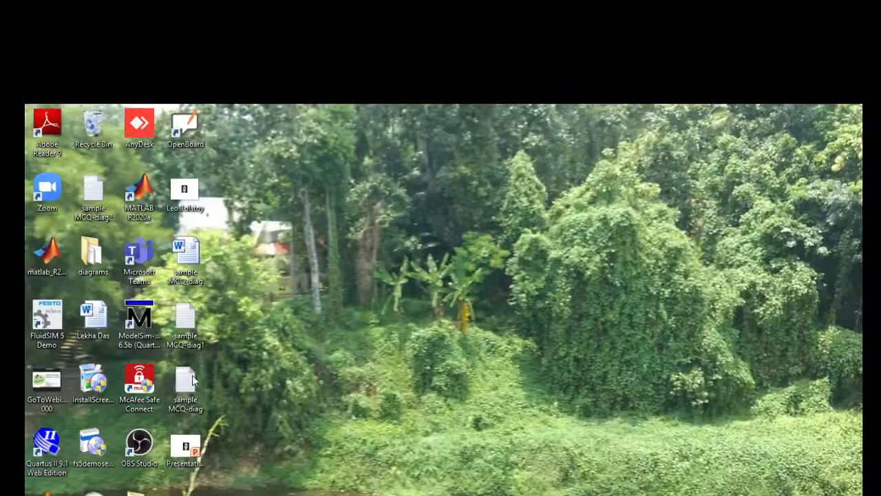
{"action": "double_click", "coordinate": [185, 388]}
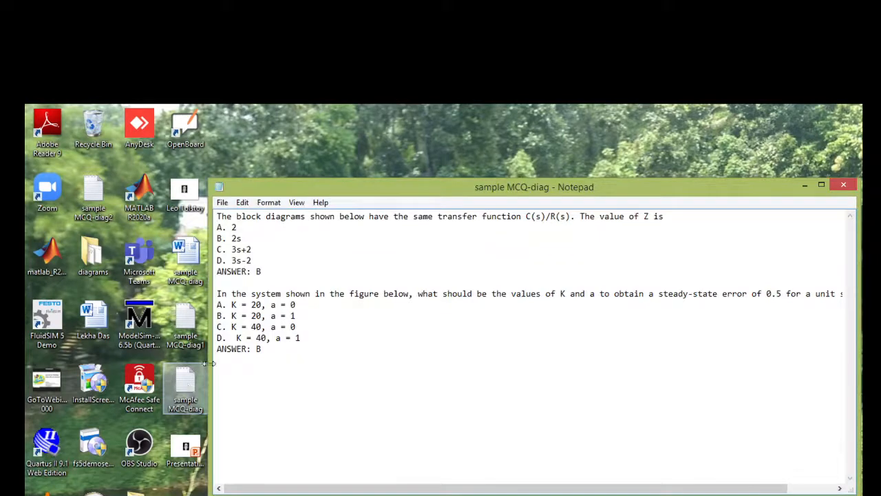
{"action": "left_click", "coordinate": [842, 190]}
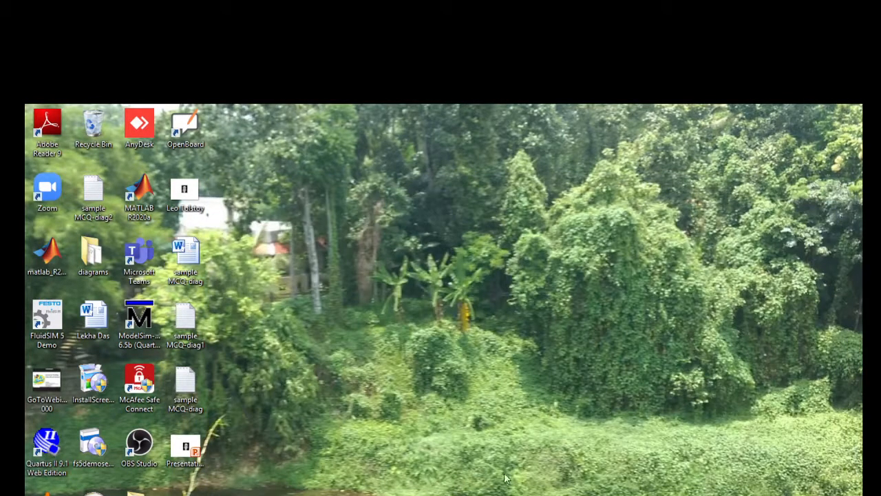
Switch to Chrome and log in to the KJSCE learning management system with the Somaiya Email account
{"action": "left_click", "coordinate": [337, 494]}
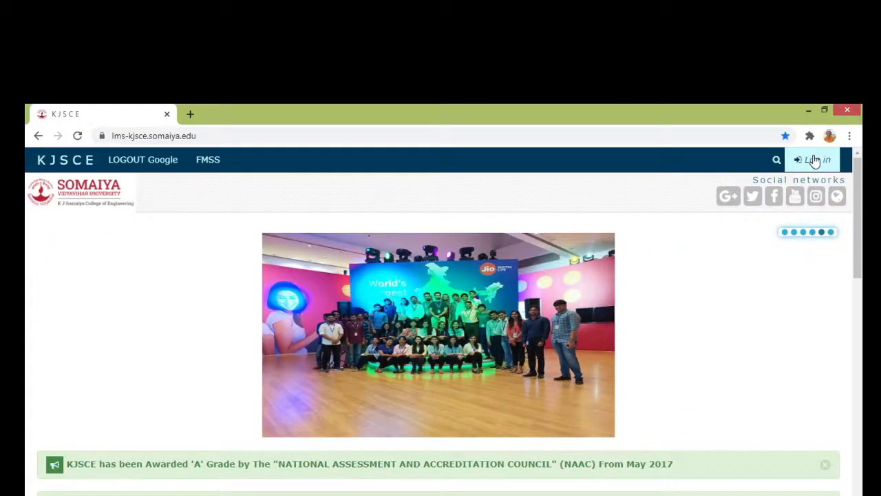
{"action": "left_click", "coordinate": [814, 159]}
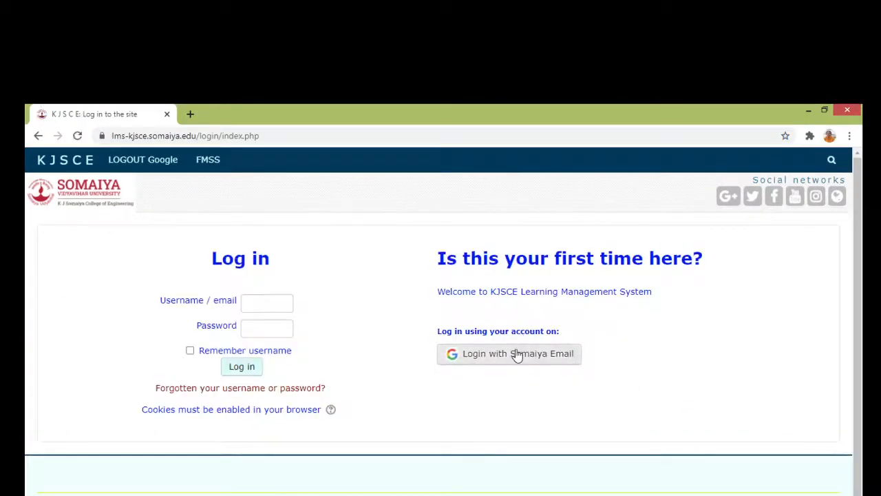
{"action": "left_click", "coordinate": [516, 355]}
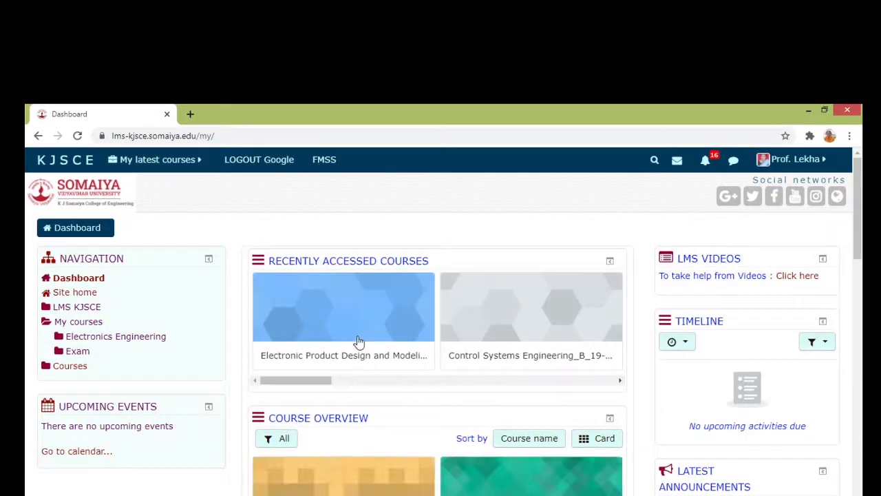
Open the Electronic Product Design and Modeling_19-20 course and turn on its editing mode
{"action": "left_click", "coordinate": [358, 339]}
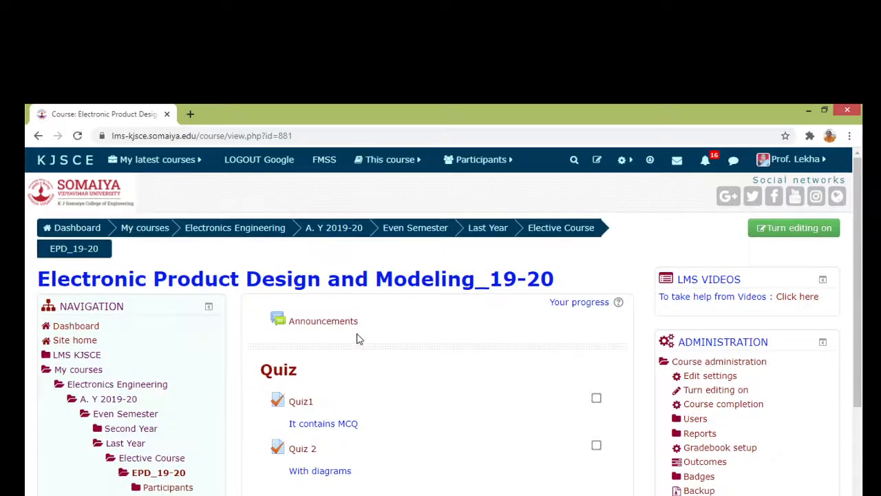
{"action": "left_click", "coordinate": [815, 231]}
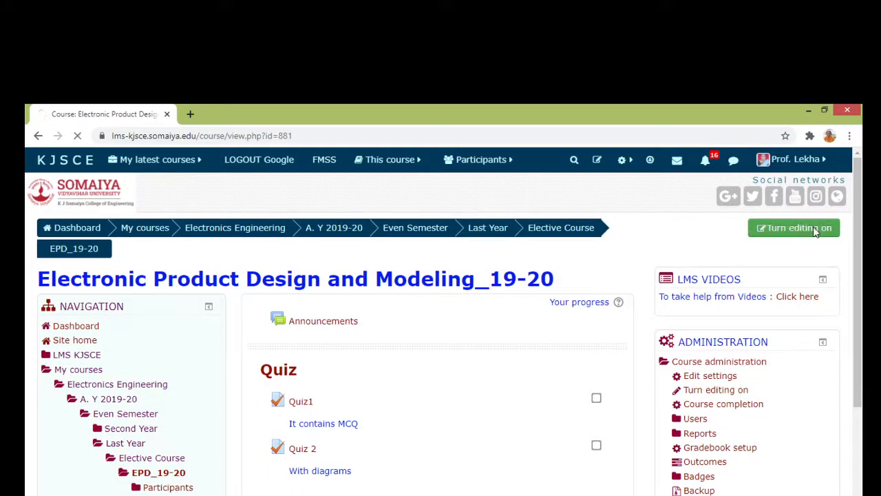
Add a new Quiz activity to the course's Quiz topic
{"action": "scroll", "coordinate": [861, 292], "scroll_direction": "down", "scroll_amount": 1}
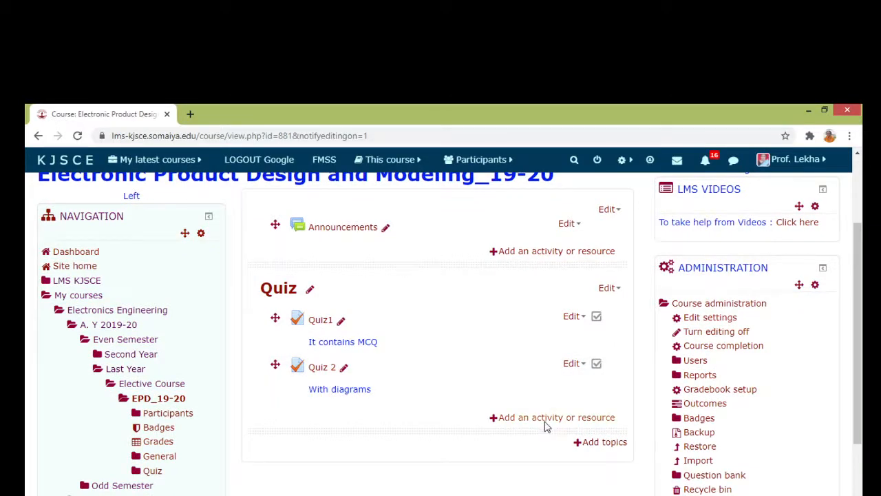
{"action": "left_click", "coordinate": [545, 421]}
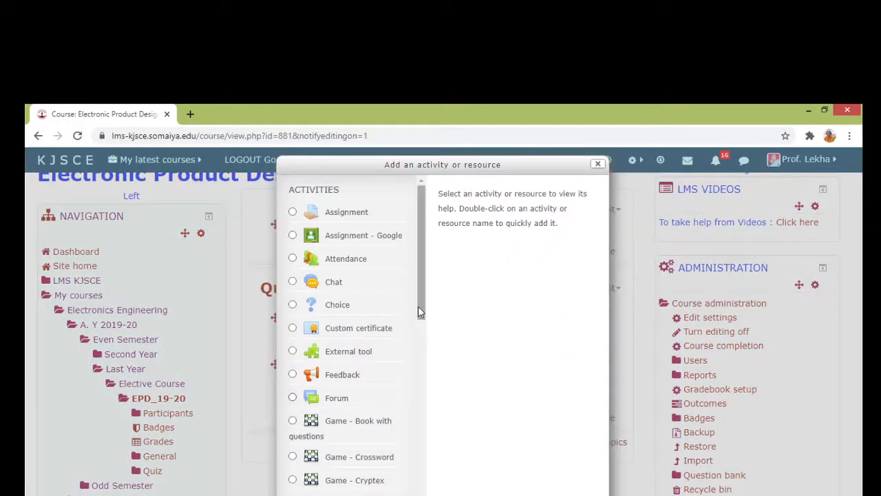
{"action": "left_click_drag", "start_coordinate": [420, 306], "coordinate": [426, 455]}
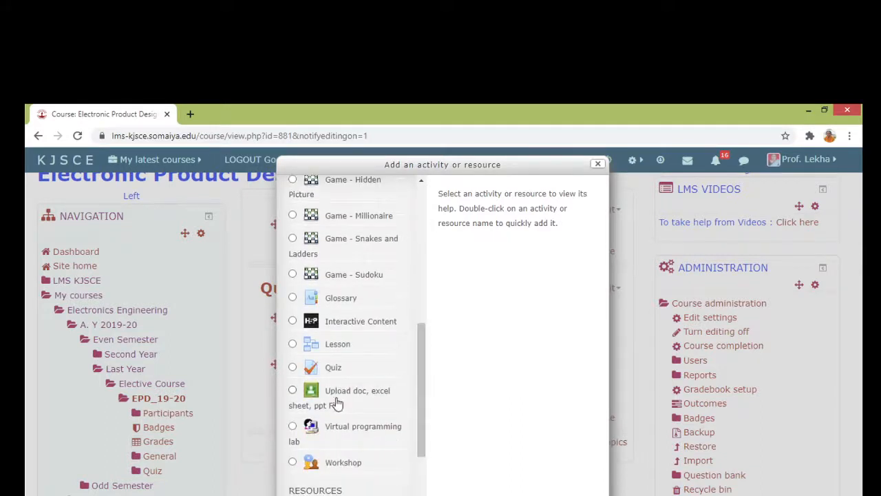
{"action": "left_click", "coordinate": [334, 369]}
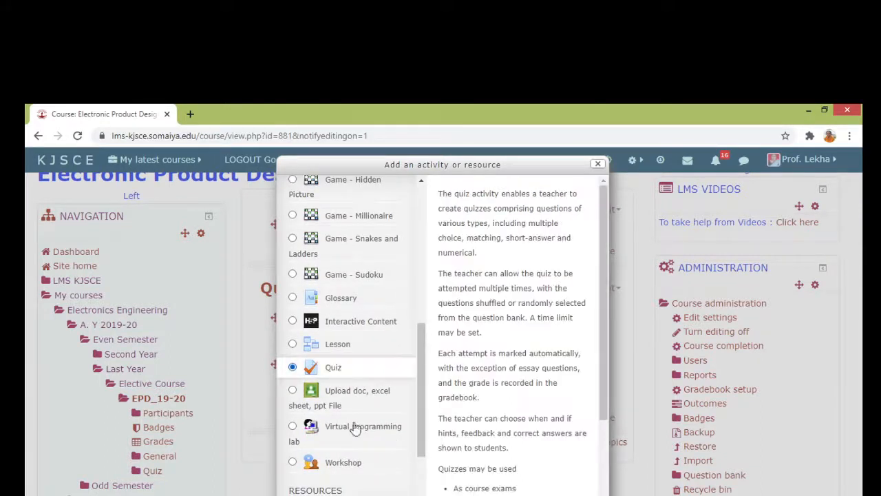
{"action": "left_click", "coordinate": [406, 494]}
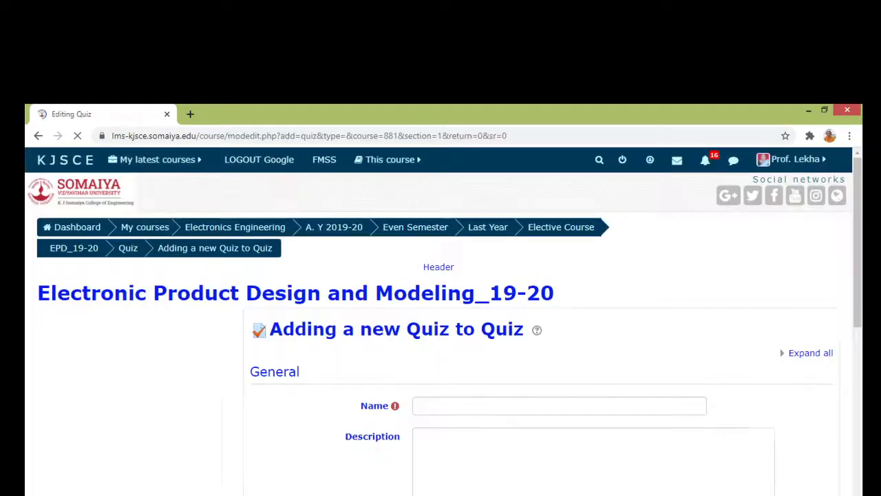
Name the new quiz Quiz 3 and save it, returning to the course page
{"action": "left_click", "coordinate": [427, 407]}
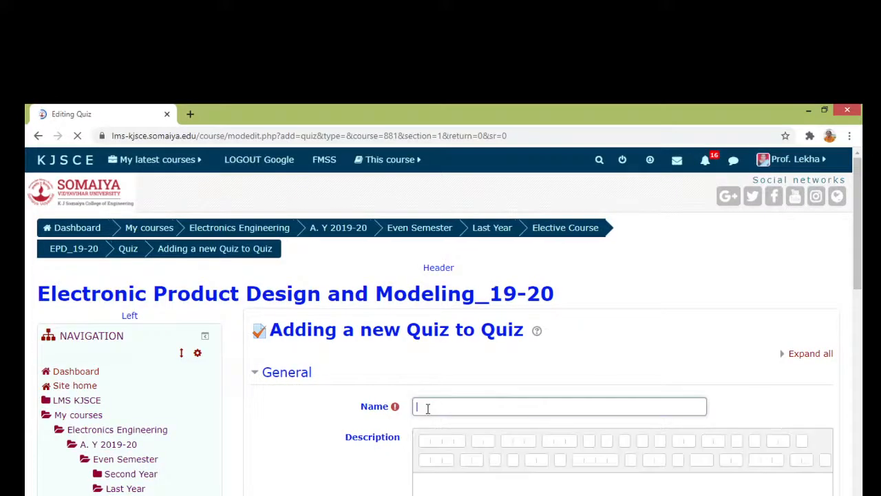
{"action": "type", "text": "Quiz 3"}
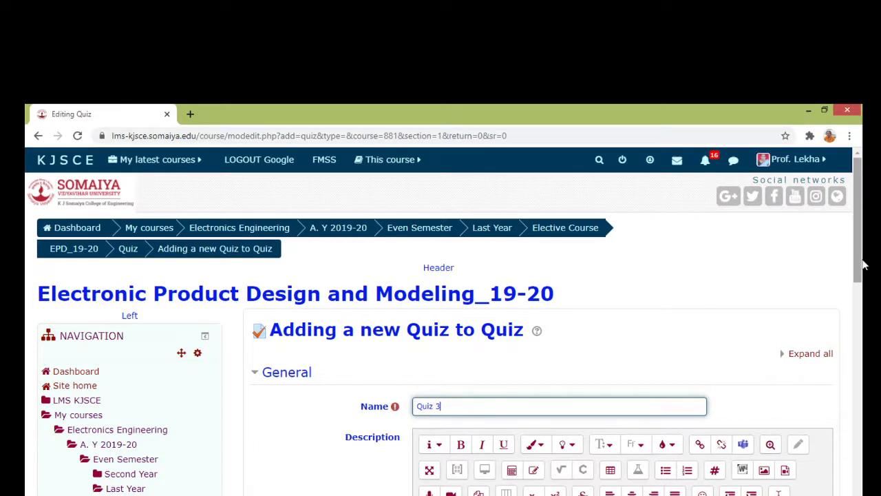
{"action": "scroll", "coordinate": [833, 256], "scroll_direction": "down", "scroll_amount": 4}
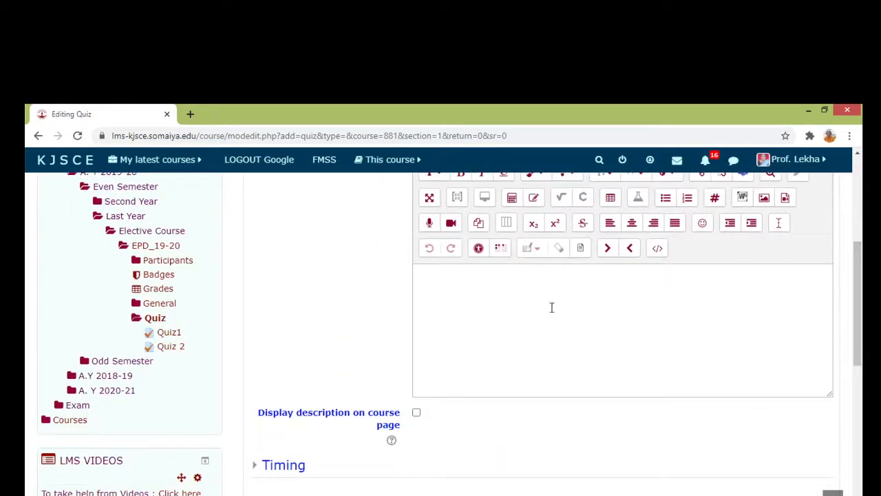
{"action": "left_click", "coordinate": [291, 471]}
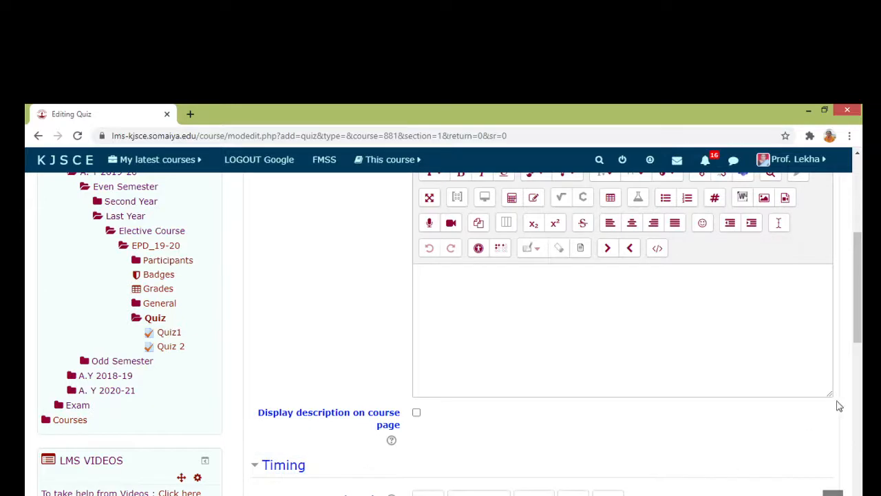
{"action": "left_click_drag", "start_coordinate": [861, 315], "coordinate": [862, 490]}
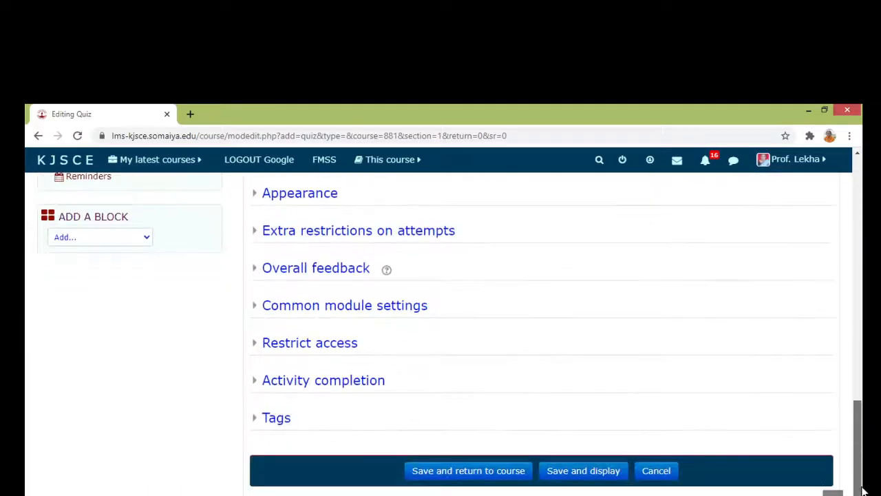
{"action": "left_click", "coordinate": [476, 475]}
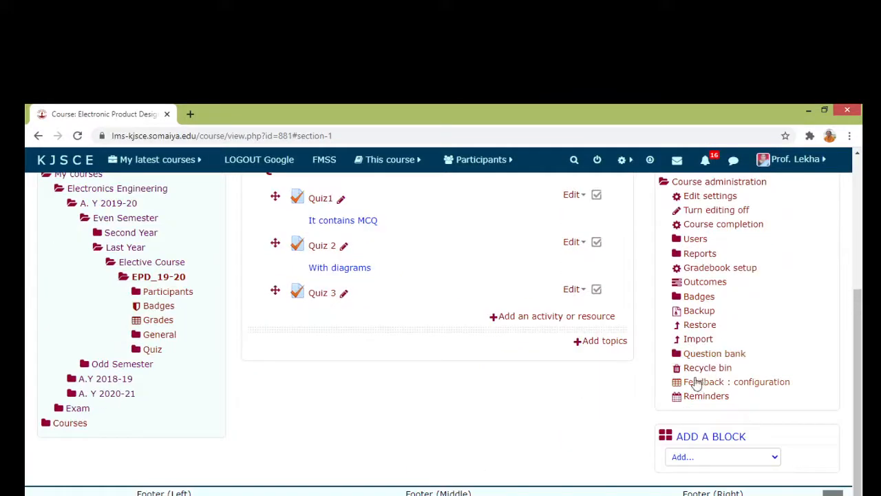
Open the course's question bank categories and set the new category's parent to Top for Electronic Product Design and Modeling_19-20
{"action": "left_click", "coordinate": [679, 358]}
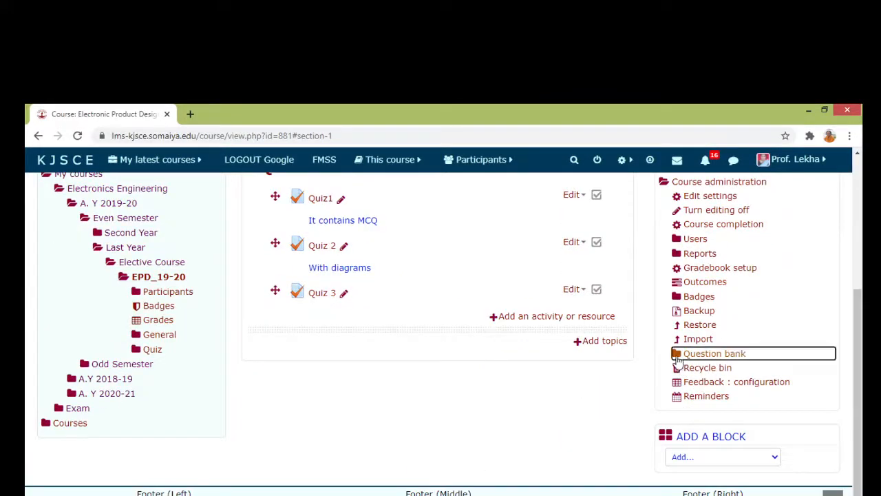
{"action": "left_click", "coordinate": [704, 384]}
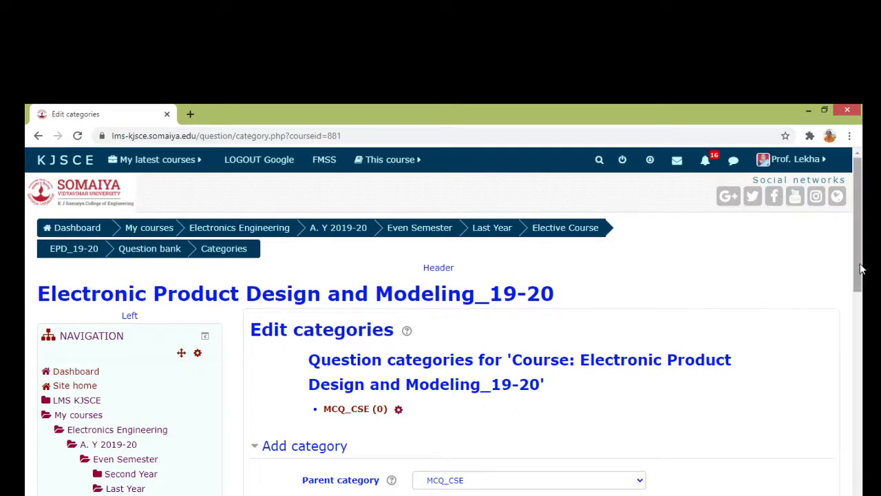
{"action": "scroll", "coordinate": [860, 270], "scroll_direction": "down", "scroll_amount": 2}
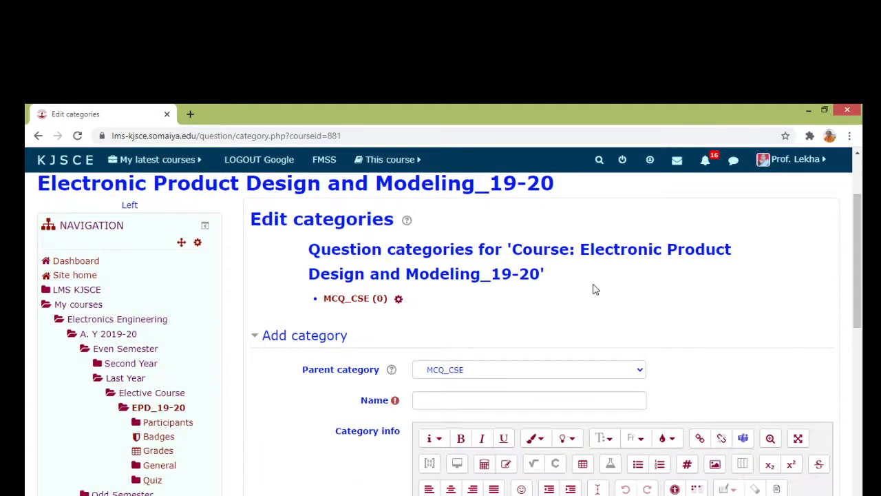
{"action": "left_click", "coordinate": [636, 372]}
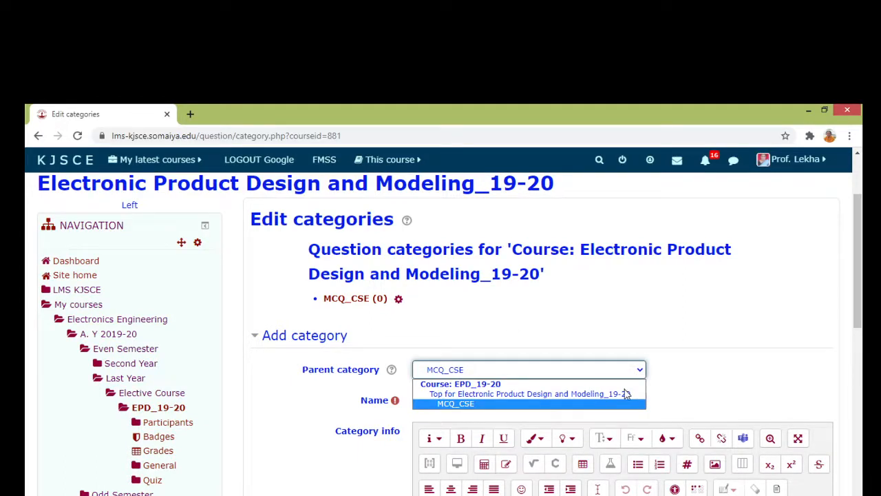
{"action": "left_click", "coordinate": [613, 395]}
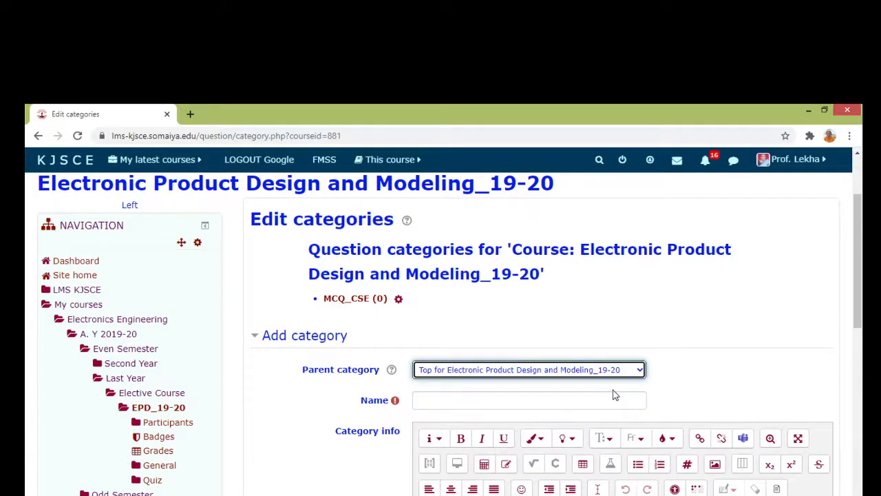
Name the new question category Quiz 3_MCQ and add it to the course
{"action": "left_click", "coordinate": [426, 406]}
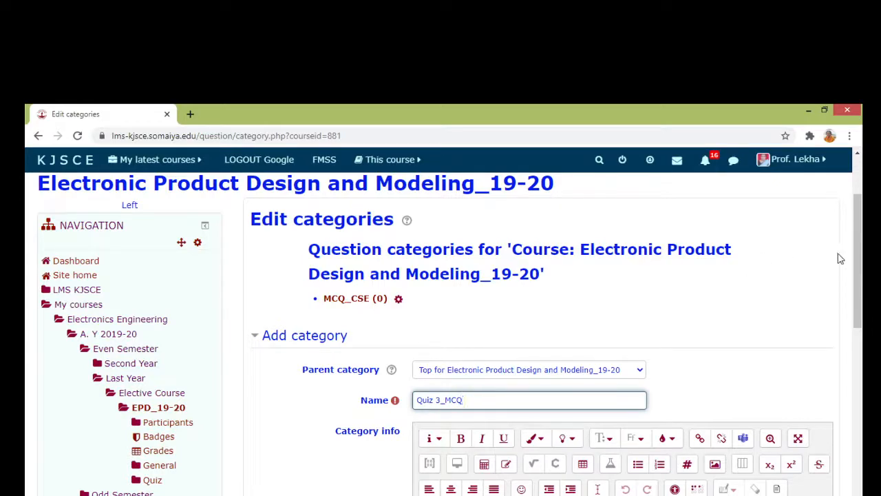
{"action": "left_click_drag", "start_coordinate": [857, 265], "coordinate": [858, 353]}
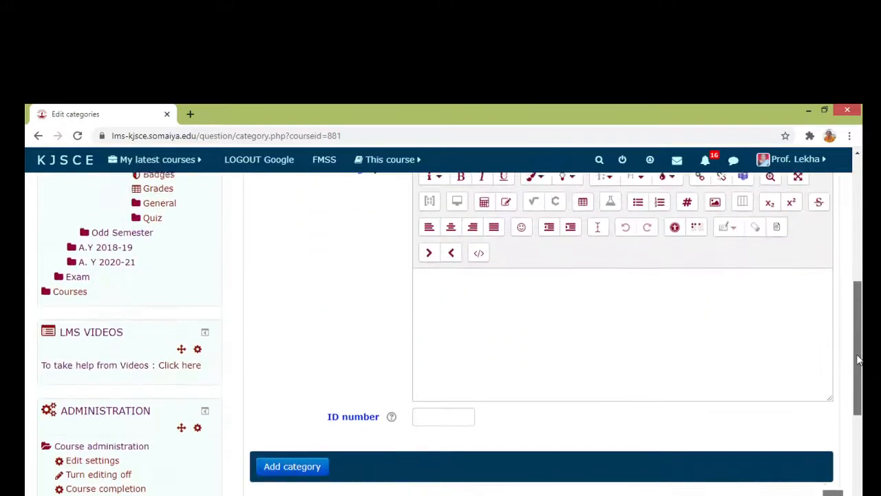
{"action": "left_click", "coordinate": [268, 464]}
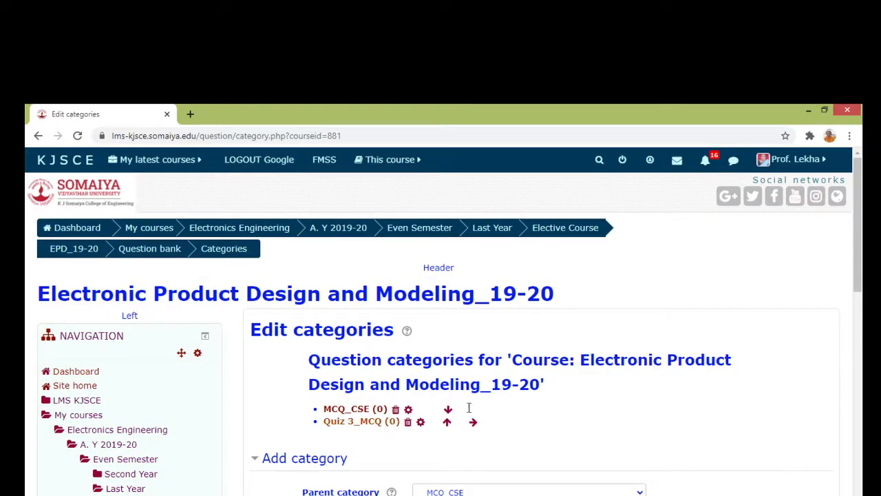
Return to the EPD_19-20 course, open its question bank import page and choose Aiken format as the file format
{"action": "left_click_drag", "start_coordinate": [856, 274], "coordinate": [858, 298]}
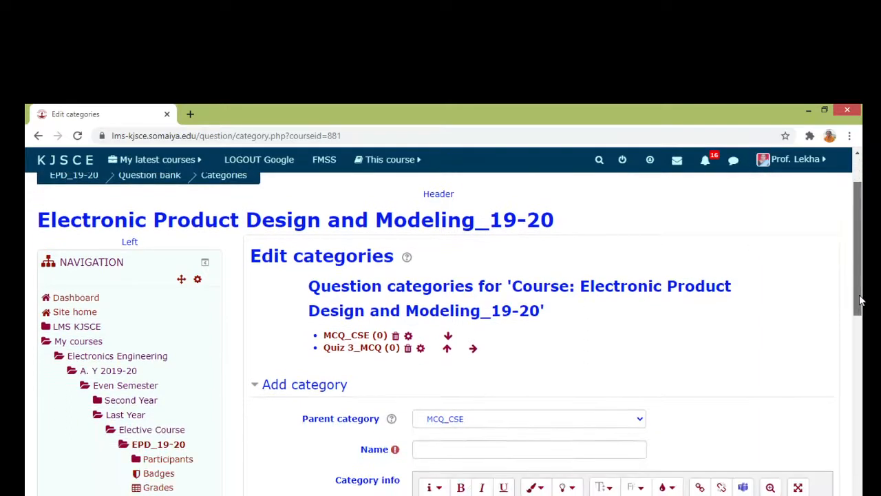
{"action": "left_click", "coordinate": [157, 445]}
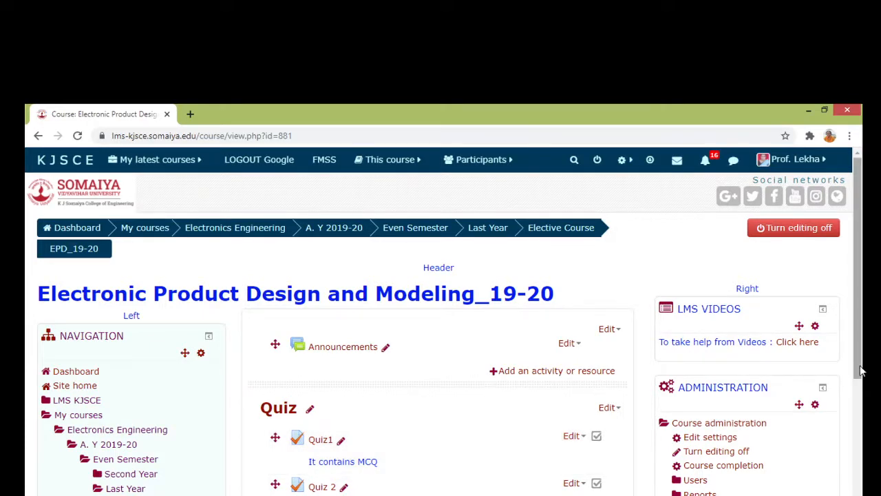
{"action": "left_click_drag", "start_coordinate": [860, 372], "coordinate": [854, 440]}
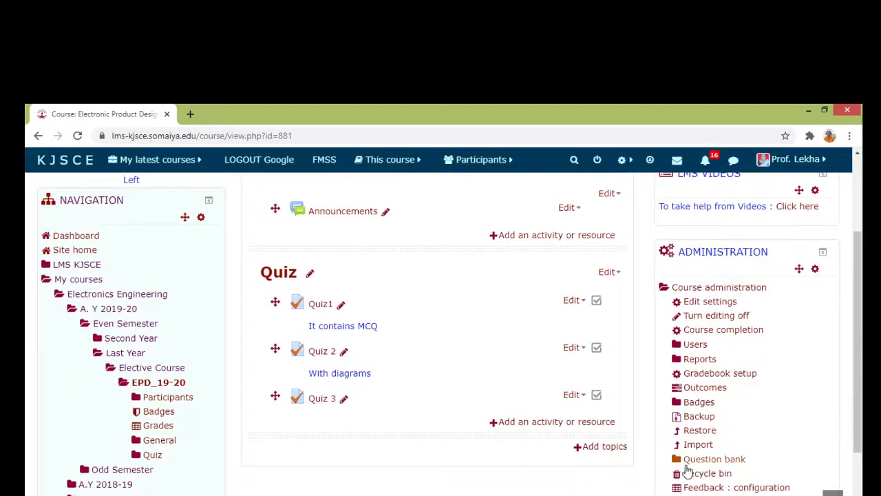
{"action": "left_click", "coordinate": [681, 460]}
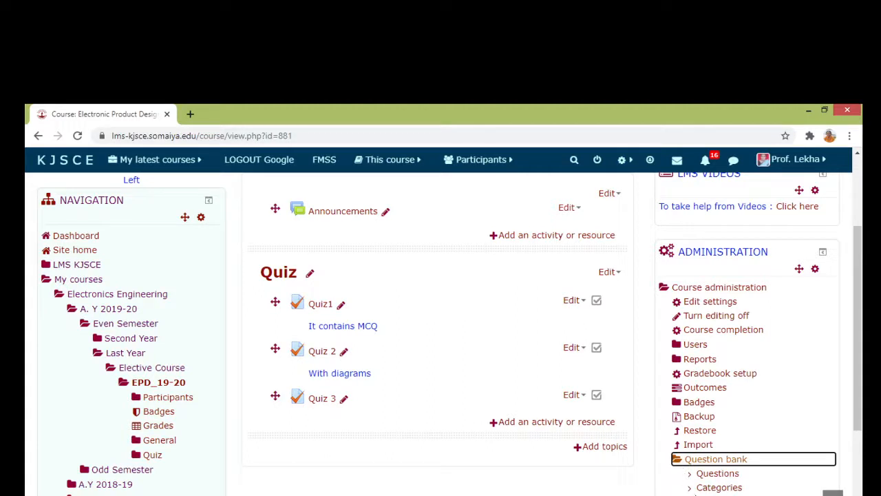
{"action": "left_click", "coordinate": [712, 495]}
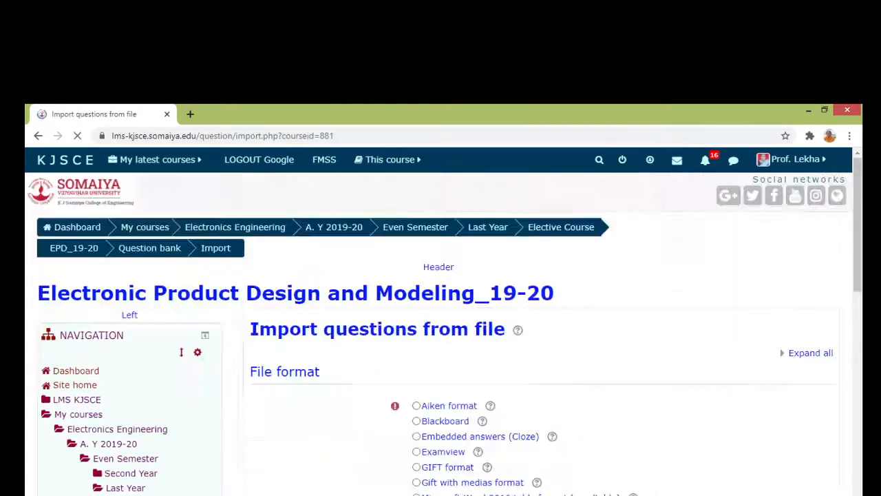
{"action": "left_click", "coordinate": [416, 408]}
In the general import settings, disable getting the category from the file and set the import category to Quiz 3_MCQ
{"action": "left_click_drag", "start_coordinate": [856, 266], "coordinate": [860, 338]}
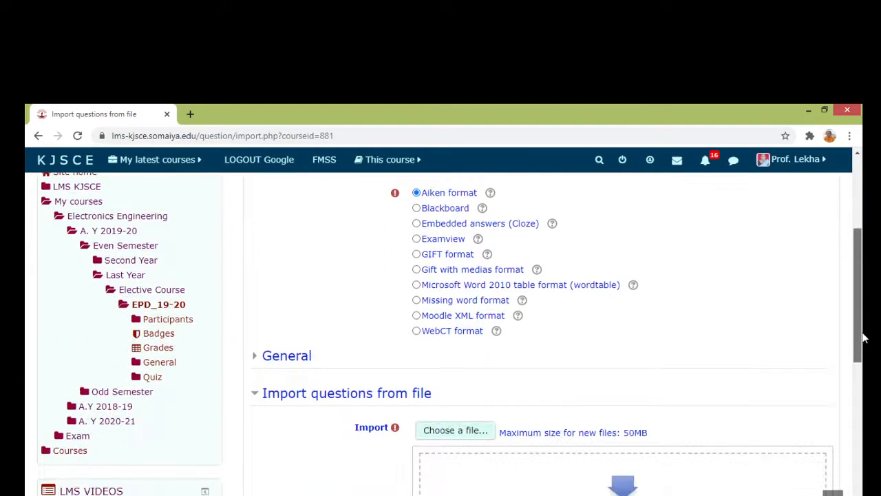
{"action": "left_click", "coordinate": [300, 363]}
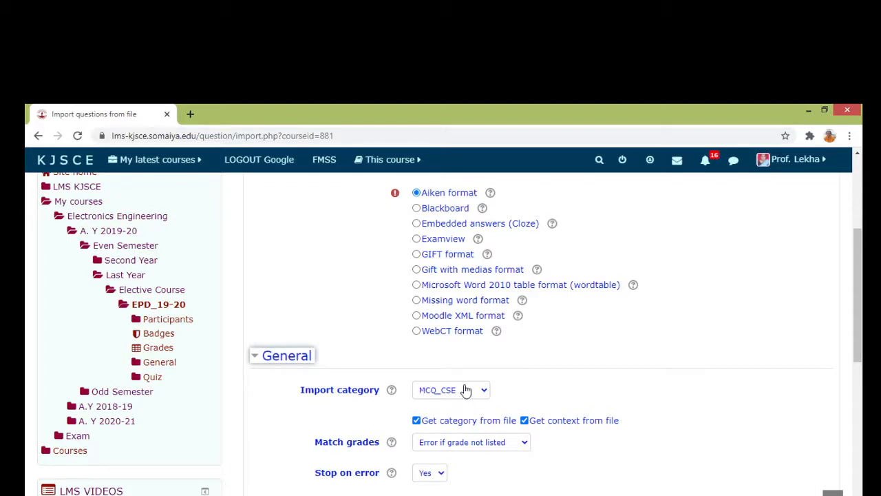
{"action": "left_click", "coordinate": [417, 421]}
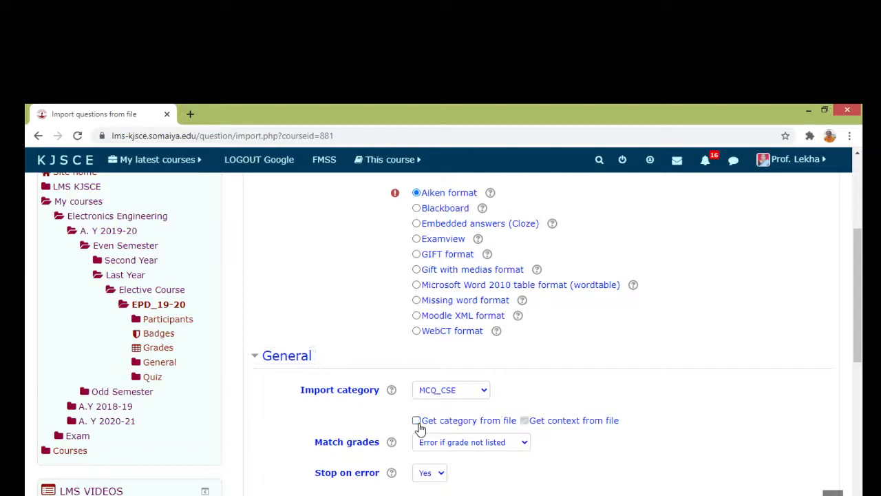
{"action": "left_click", "coordinate": [484, 391]}
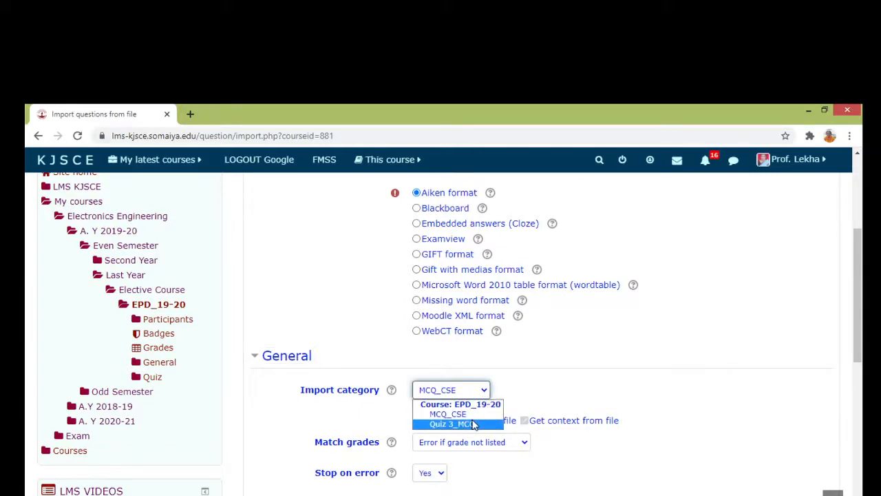
{"action": "left_click", "coordinate": [474, 425]}
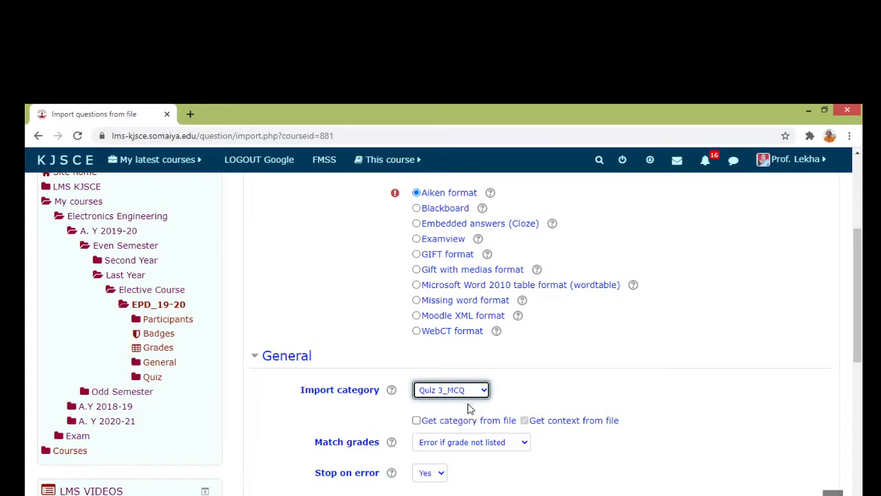
Upload sample MCQ-diag.txt from the Desktop as the file of questions to import
{"action": "left_click_drag", "start_coordinate": [858, 324], "coordinate": [862, 406]}
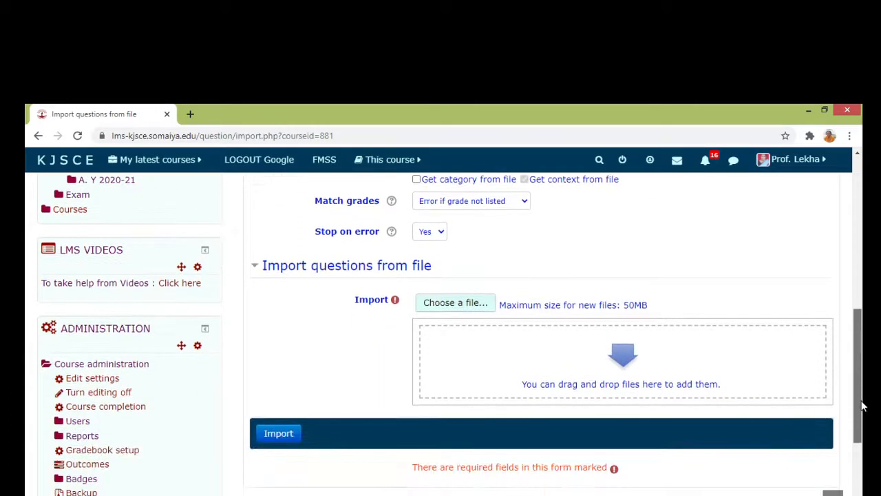
{"action": "key", "text": "alt+Tab"}
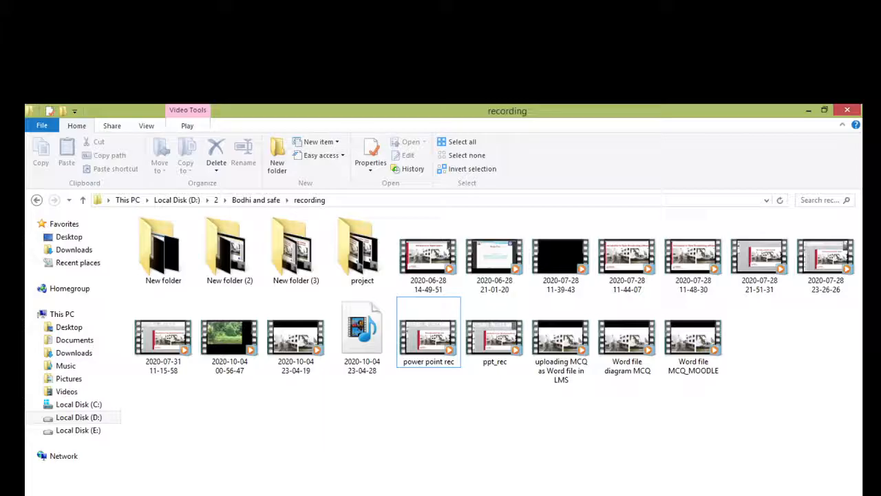
{"action": "key", "text": "alt+Tab"}
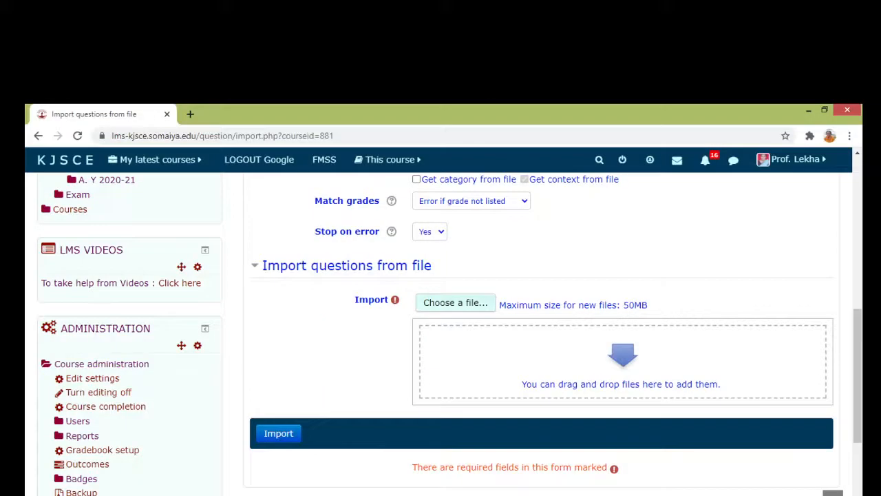
{"action": "left_click", "coordinate": [454, 303]}
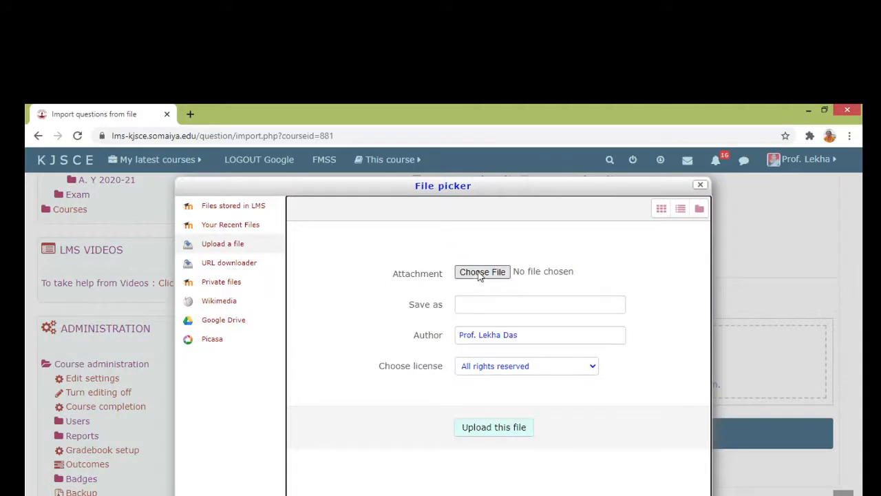
{"action": "left_click", "coordinate": [480, 273]}
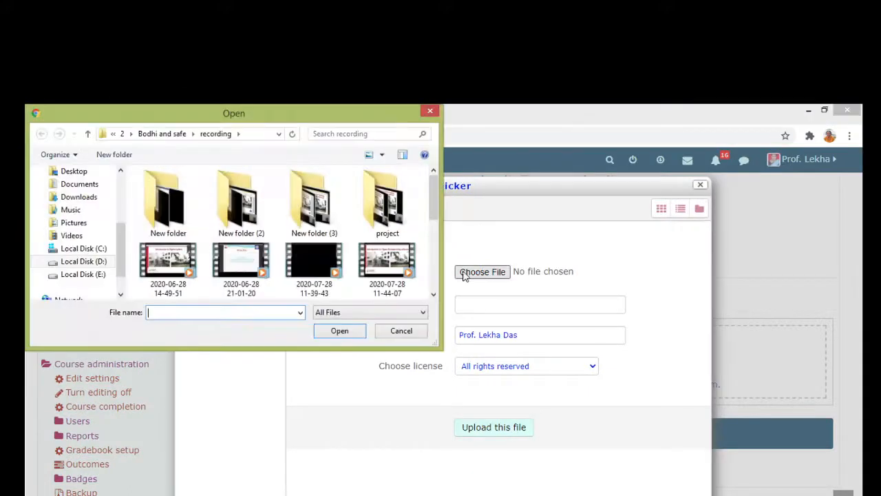
{"action": "left_click", "coordinate": [76, 172]}
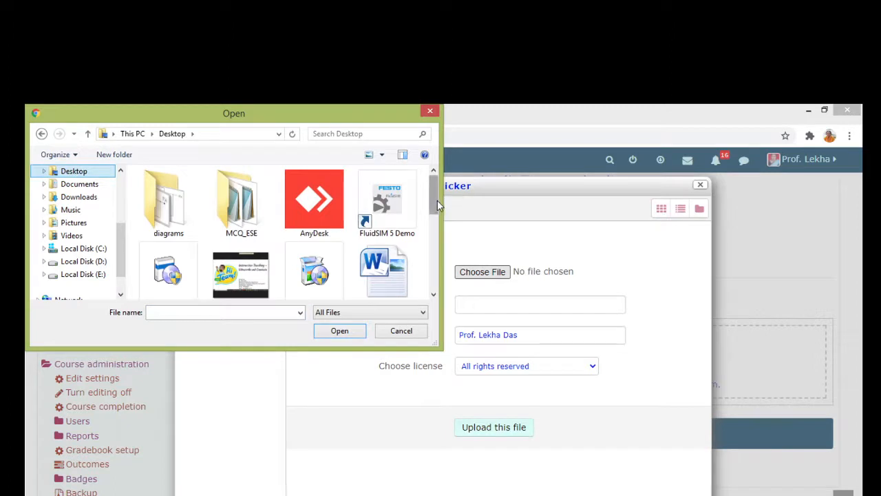
{"action": "left_click_drag", "start_coordinate": [436, 199], "coordinate": [443, 276]}
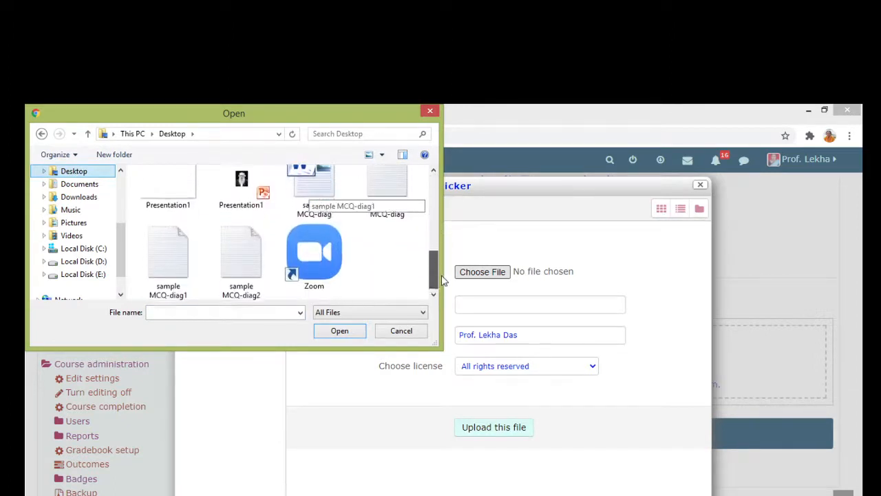
{"action": "left_click", "coordinate": [391, 196]}
{"action": "left_click", "coordinate": [356, 333]}
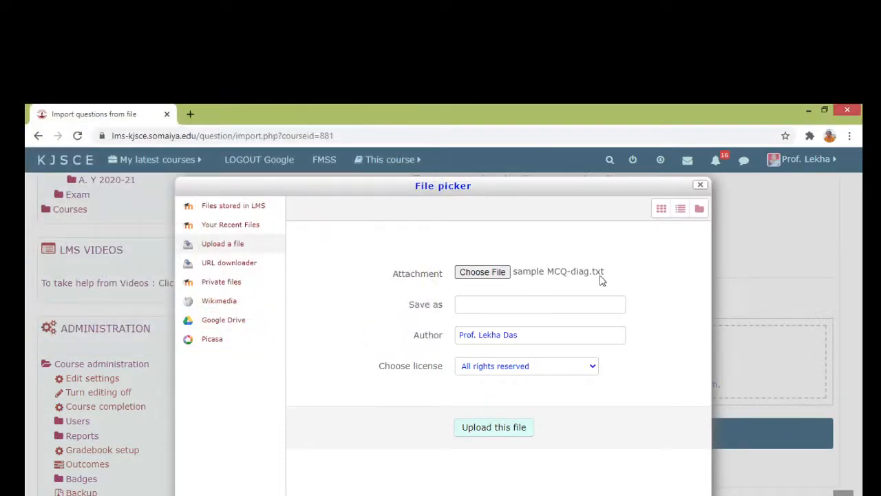
{"action": "left_click", "coordinate": [502, 428]}
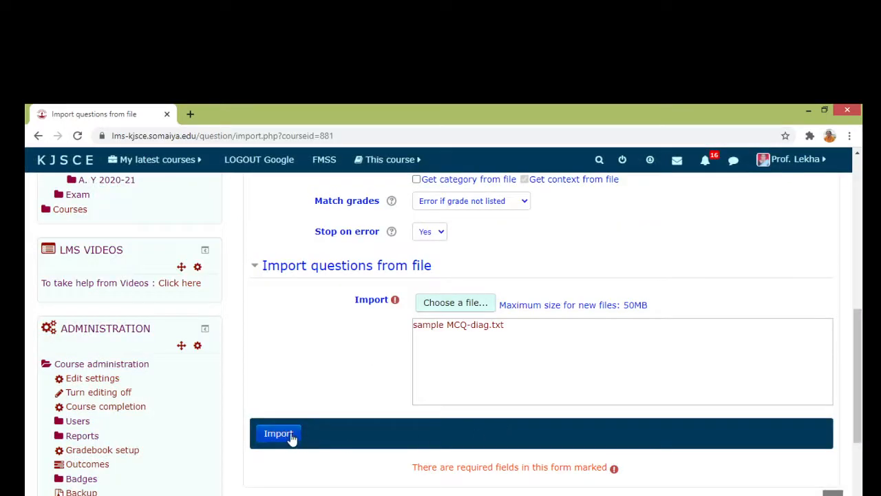
Import the questions from the uploaded file and continue to the question bank list for the category
{"action": "left_click", "coordinate": [291, 437]}
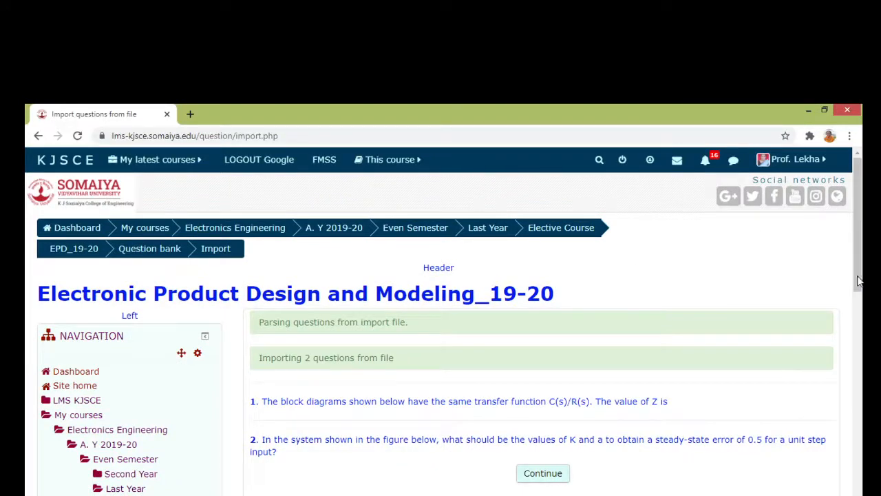
{"action": "scroll", "coordinate": [858, 280], "scroll_direction": "down", "scroll_amount": 3}
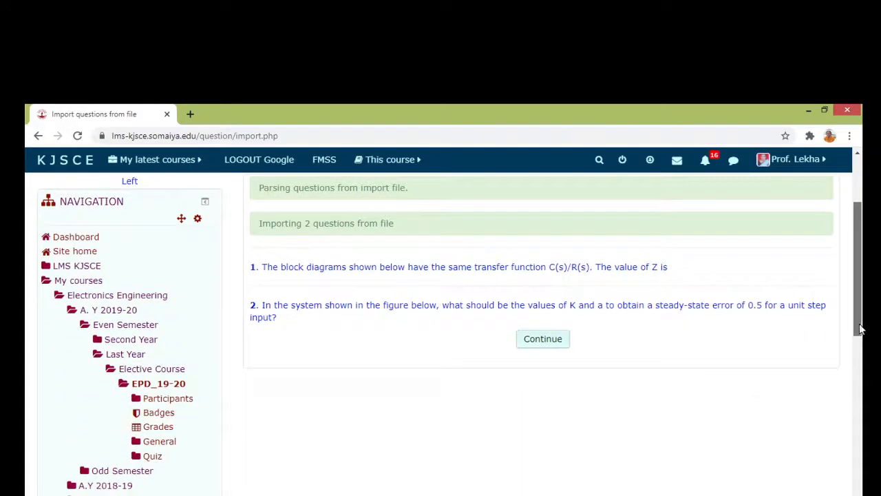
{"action": "left_click", "coordinate": [522, 344]}
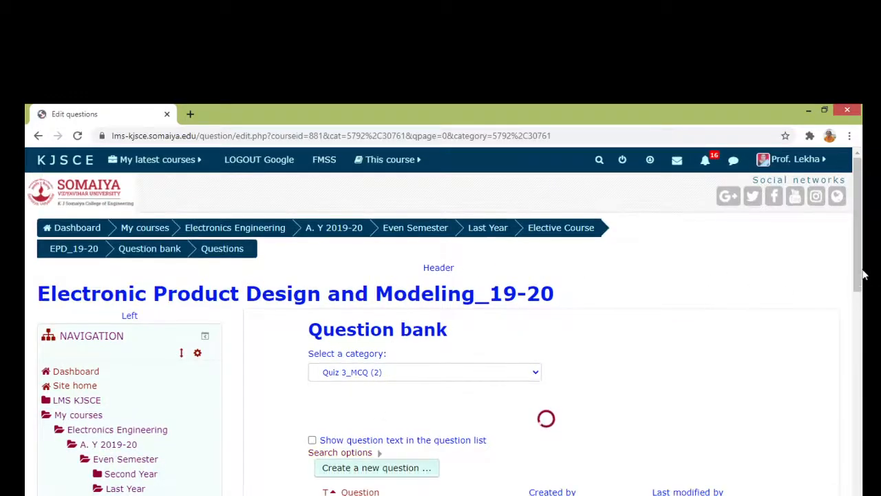
{"action": "left_click_drag", "start_coordinate": [863, 275], "coordinate": [863, 325]}
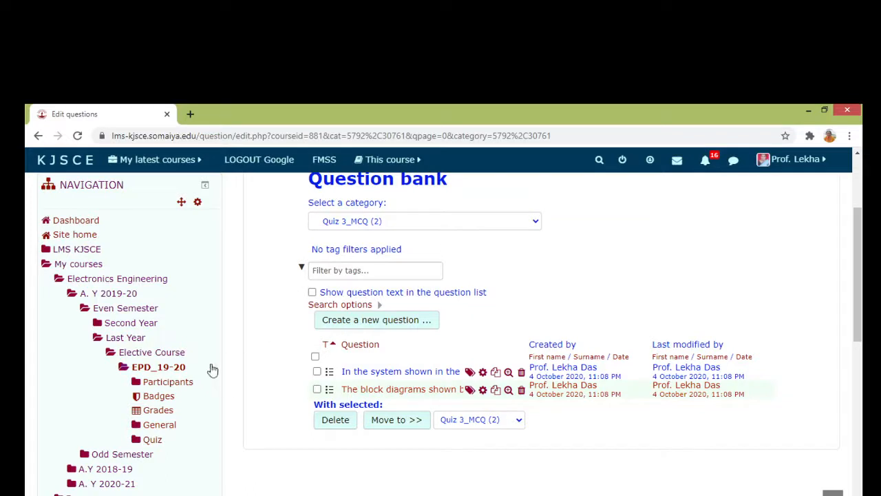
Go back to the EPD_19-20 course page and open Quiz 3 for editing its questions
{"action": "left_click", "coordinate": [178, 370]}
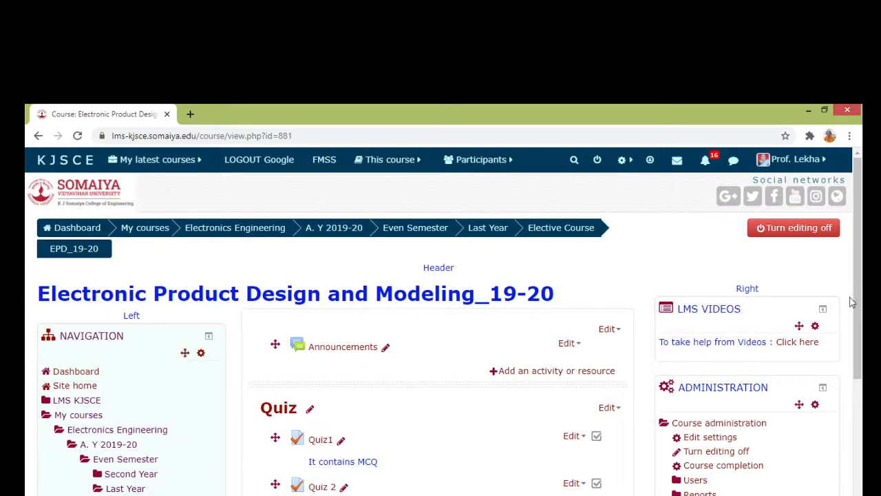
{"action": "left_click_drag", "start_coordinate": [850, 301], "coordinate": [850, 380]}
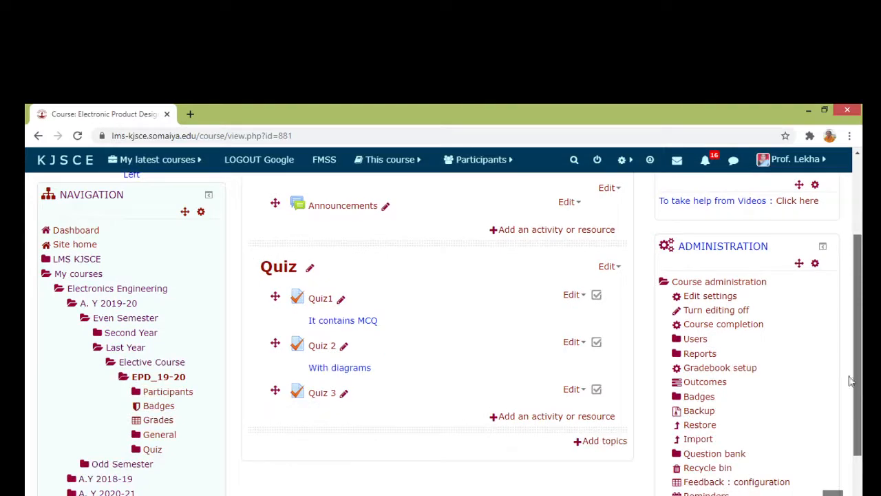
{"action": "left_click", "coordinate": [317, 395]}
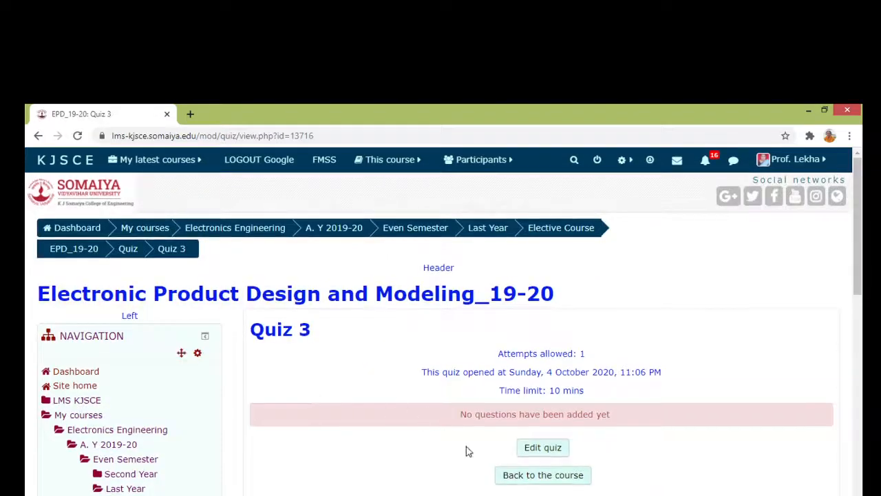
{"action": "left_click", "coordinate": [531, 452]}
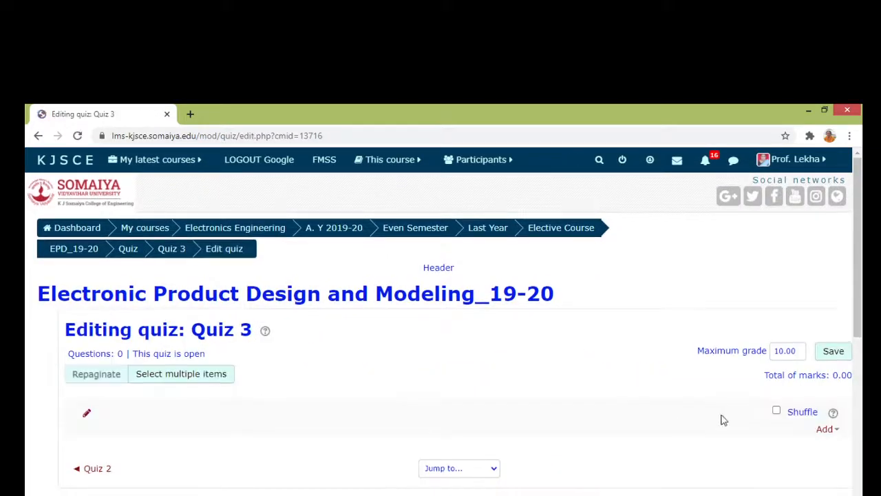
Add both questions from the question bank category Quiz 3_MCQ to Quiz 3
{"action": "left_click", "coordinate": [838, 433]}
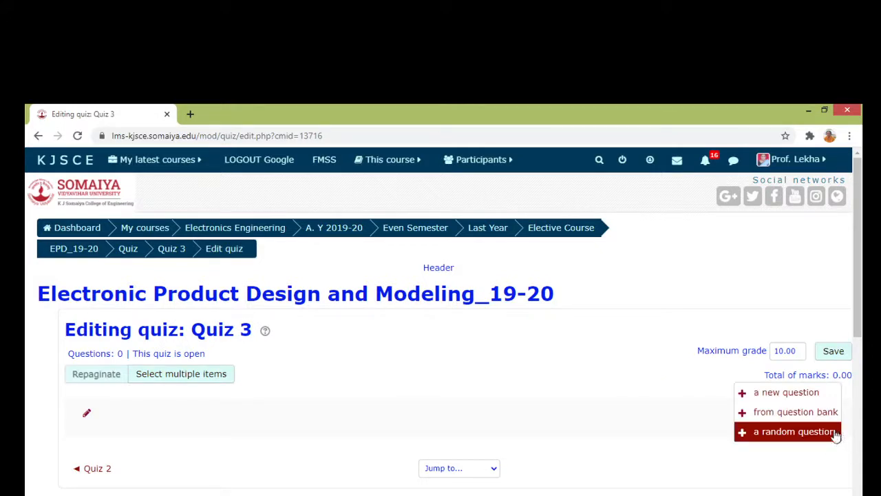
{"action": "left_click", "coordinate": [826, 415]}
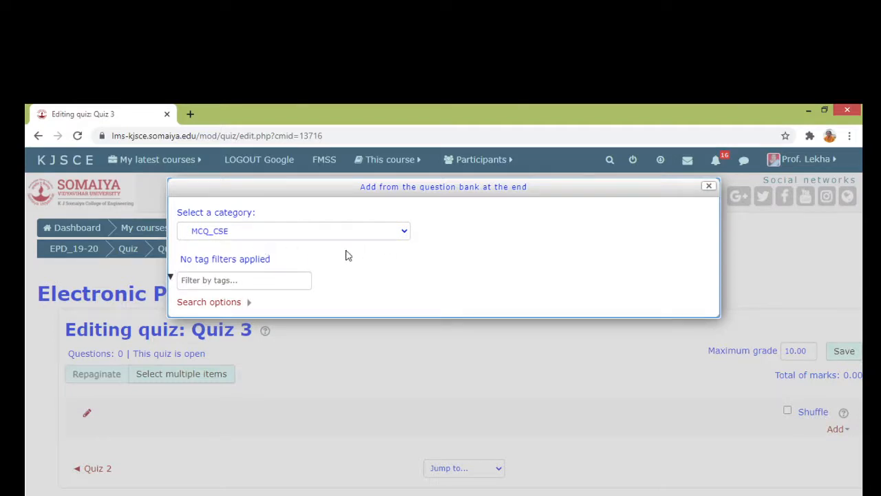
{"action": "left_click", "coordinate": [400, 234]}
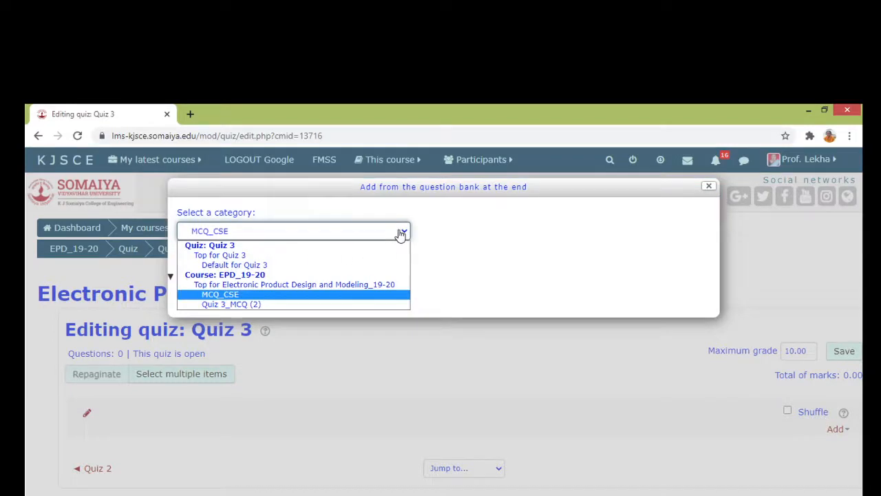
{"action": "left_click", "coordinate": [260, 304]}
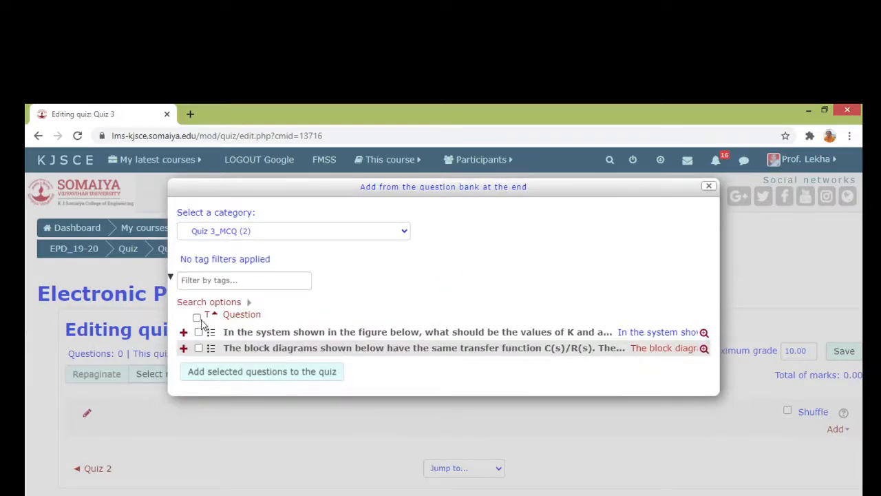
{"action": "left_click", "coordinate": [198, 332]}
{"action": "left_click", "coordinate": [198, 348]}
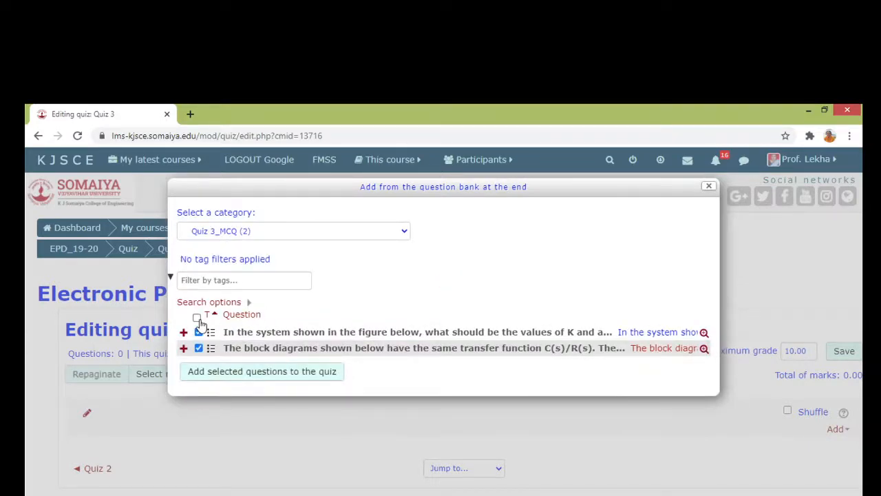
{"action": "left_click", "coordinate": [222, 371]}
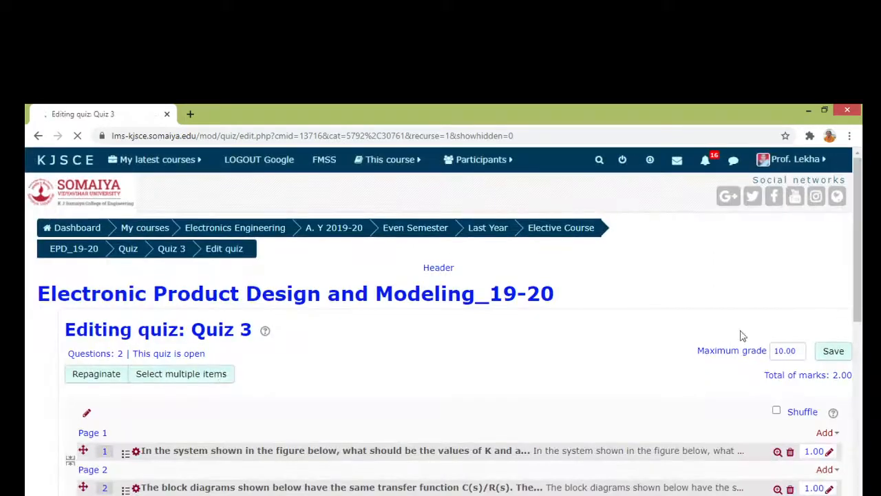
Open the first Quiz 3 question, about the values of K and a, for editing at its question text
{"action": "left_click_drag", "start_coordinate": [859, 309], "coordinate": [861, 351]}
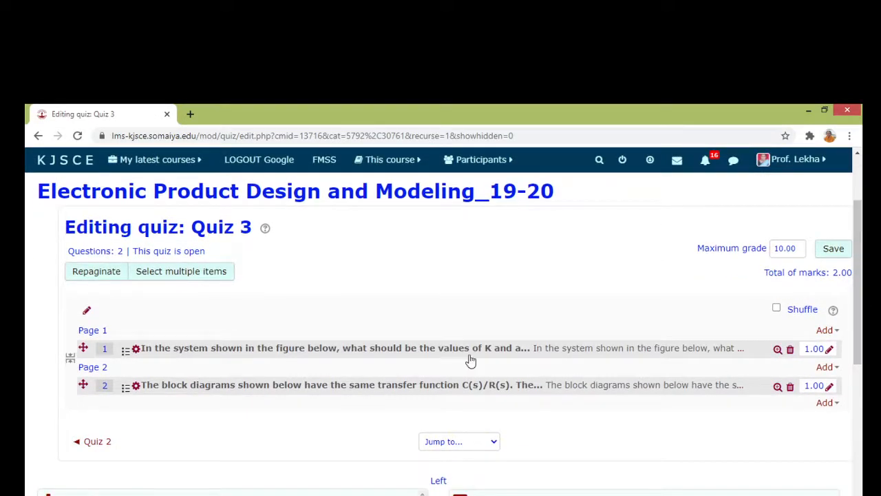
{"action": "left_click", "coordinate": [136, 351]}
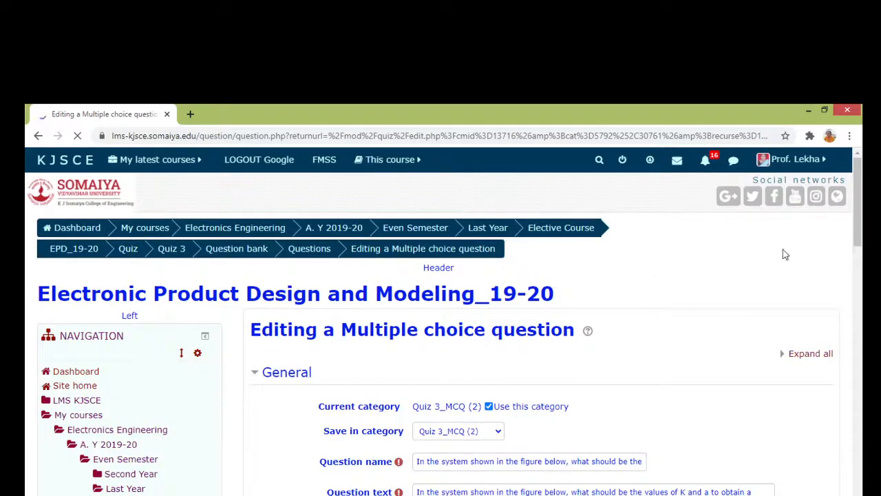
{"action": "left_click_drag", "start_coordinate": [860, 226], "coordinate": [857, 268]}
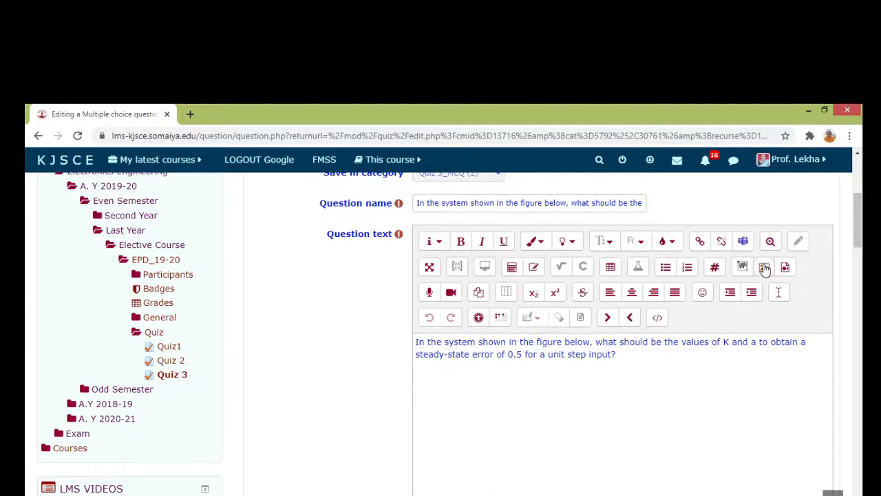
Upload image 4 from the Desktop's diagrams folder as an image for the first question's text
{"action": "left_click", "coordinate": [764, 267]}
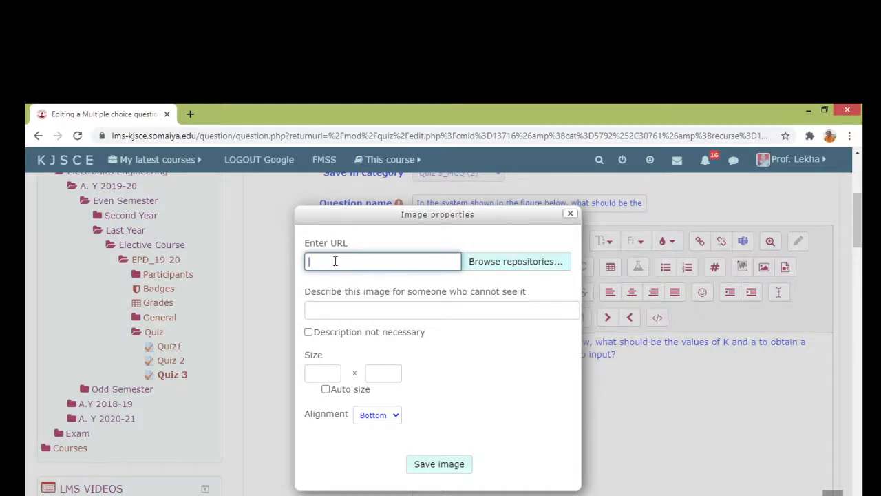
{"action": "left_click", "coordinate": [488, 264]}
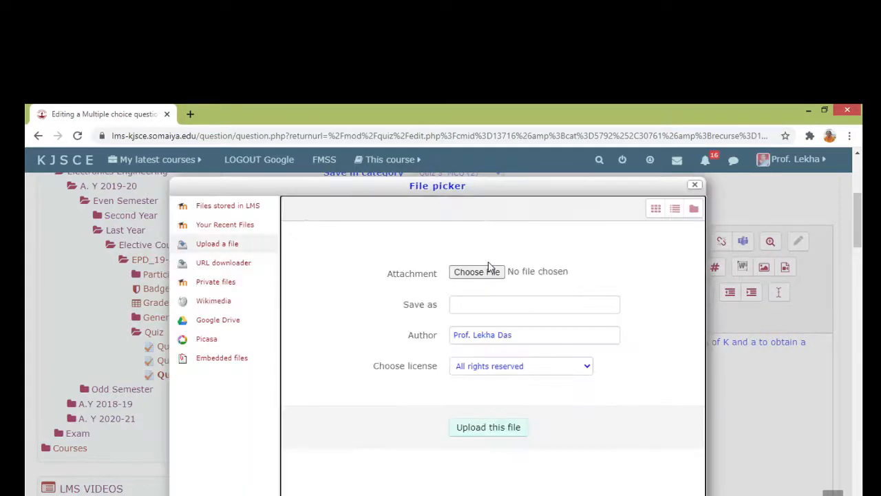
{"action": "left_click", "coordinate": [489, 274]}
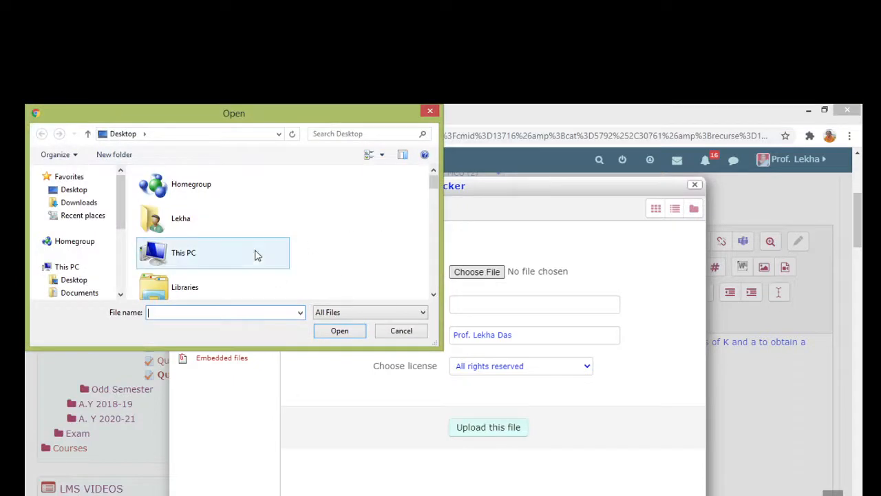
{"action": "left_click", "coordinate": [198, 267]}
{"action": "scroll", "coordinate": [199, 269], "scroll_direction": "down", "scroll_amount": 3}
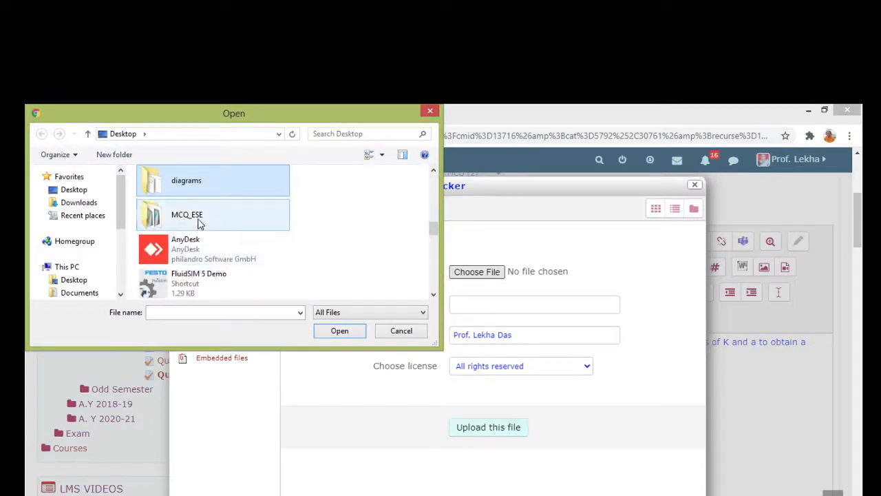
{"action": "double_click", "coordinate": [210, 191]}
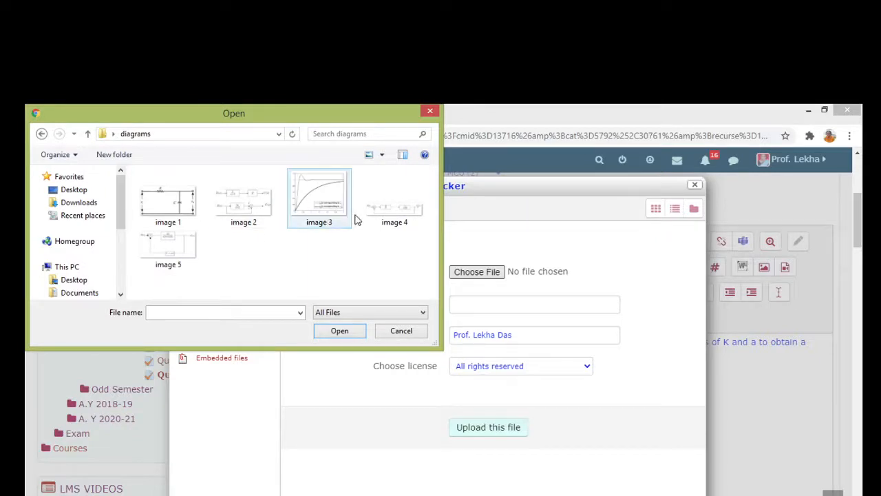
{"action": "left_click", "coordinate": [379, 219]}
{"action": "left_click", "coordinate": [338, 332]}
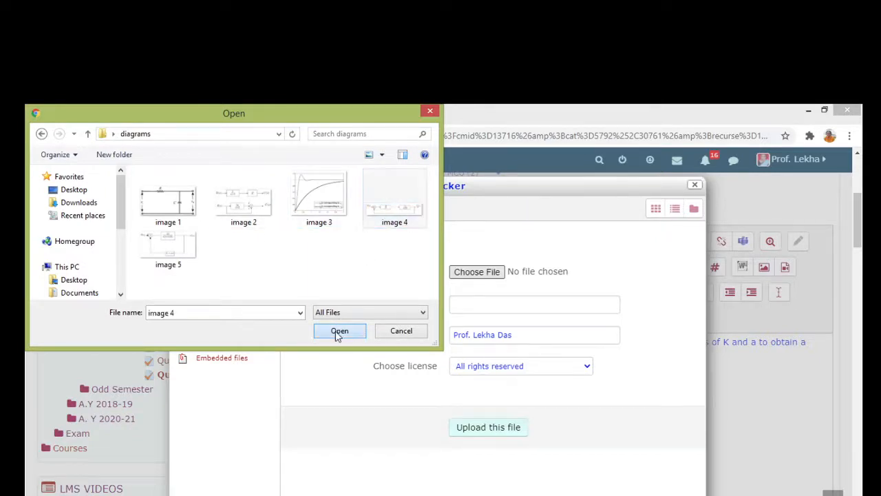
{"action": "left_click", "coordinate": [477, 429]}
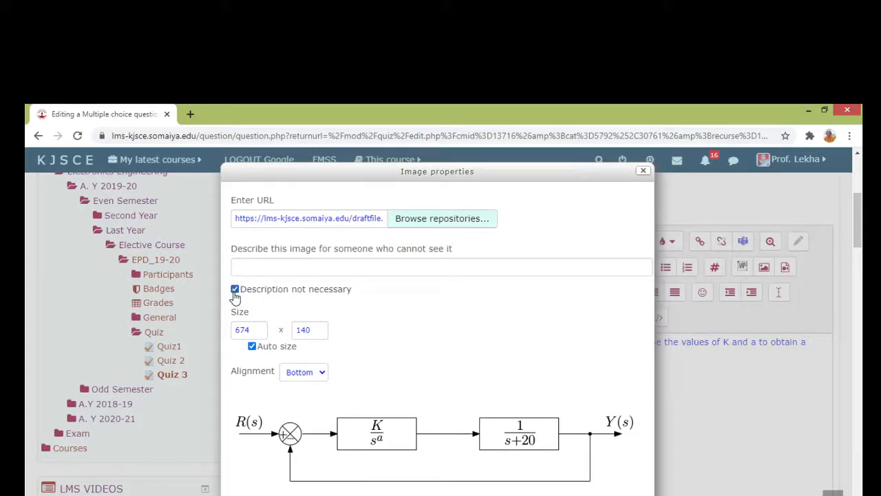
Insert the image with description not necessary and Middle alignment, and save the changes to the first question
{"action": "left_click", "coordinate": [322, 372]}
{"action": "left_click", "coordinate": [317, 388]}
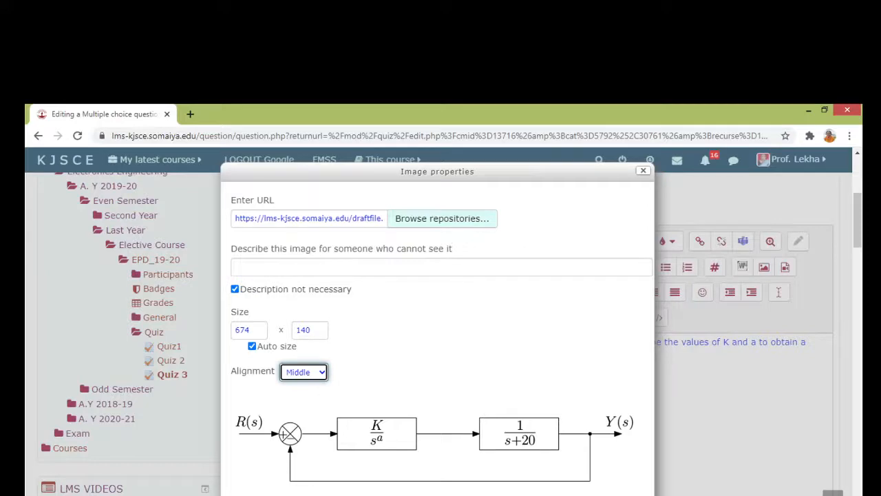
{"action": "left_click", "coordinate": [437, 494]}
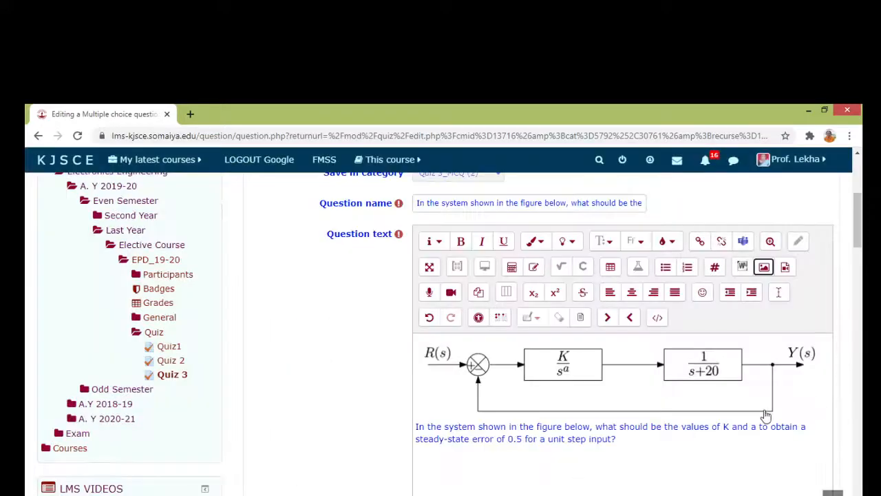
{"action": "left_click_drag", "start_coordinate": [860, 250], "coordinate": [860, 492]}
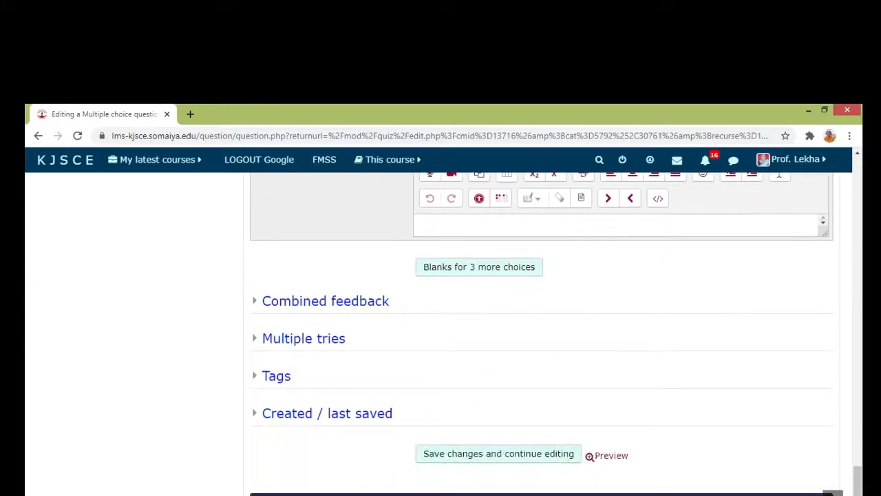
{"action": "left_click", "coordinate": [441, 494]}
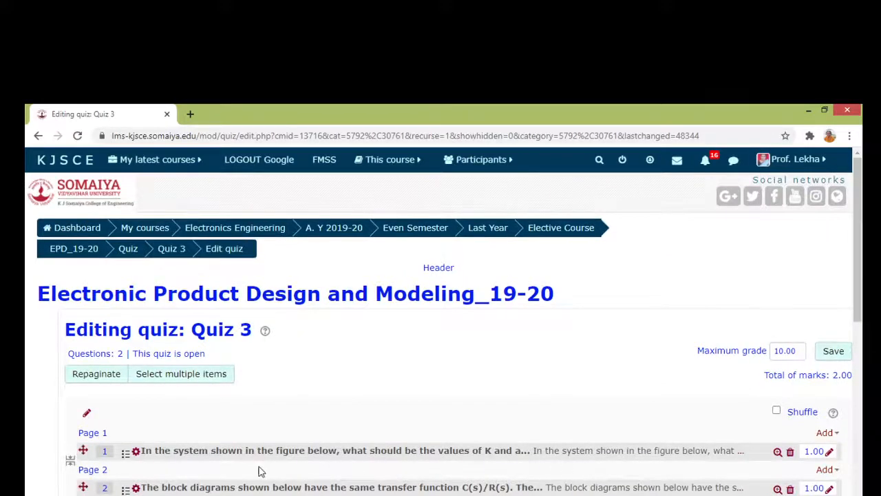
Open the second question, about the block diagrams, for editing and upload image 2 from the diagrams folder for its question text
{"action": "left_click", "coordinate": [137, 489]}
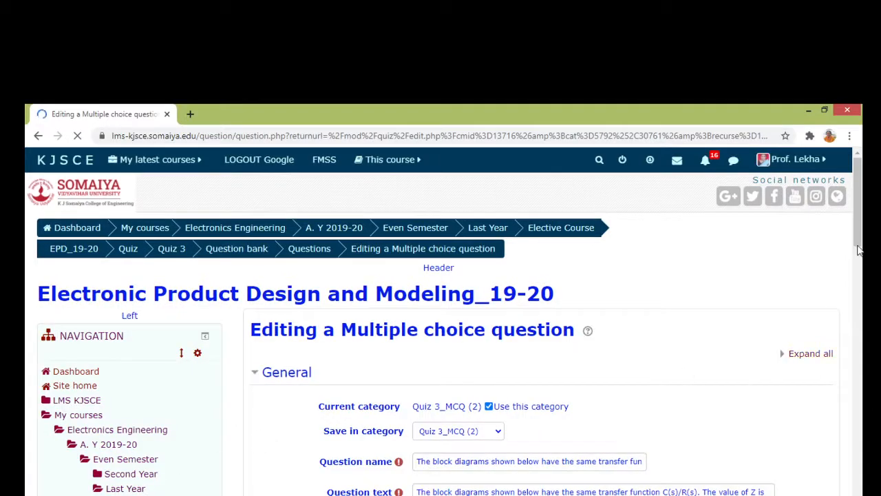
{"action": "left_click_drag", "start_coordinate": [860, 246], "coordinate": [862, 301]}
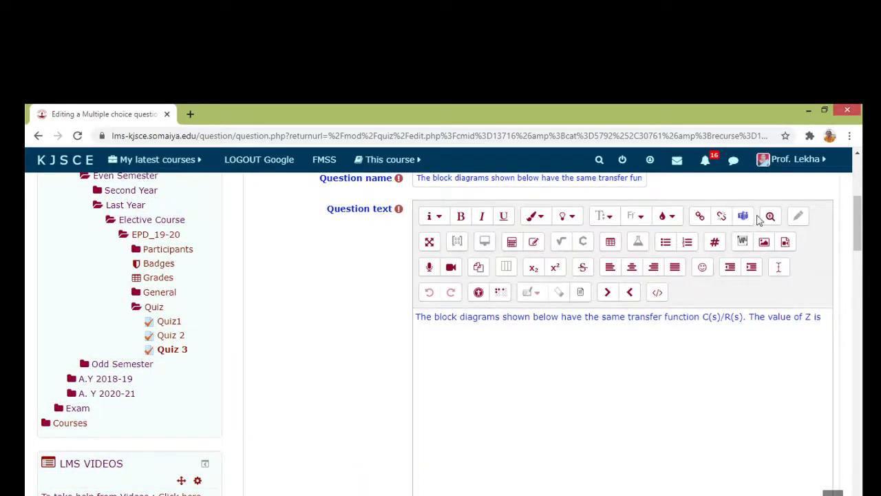
{"action": "left_click", "coordinate": [764, 242]}
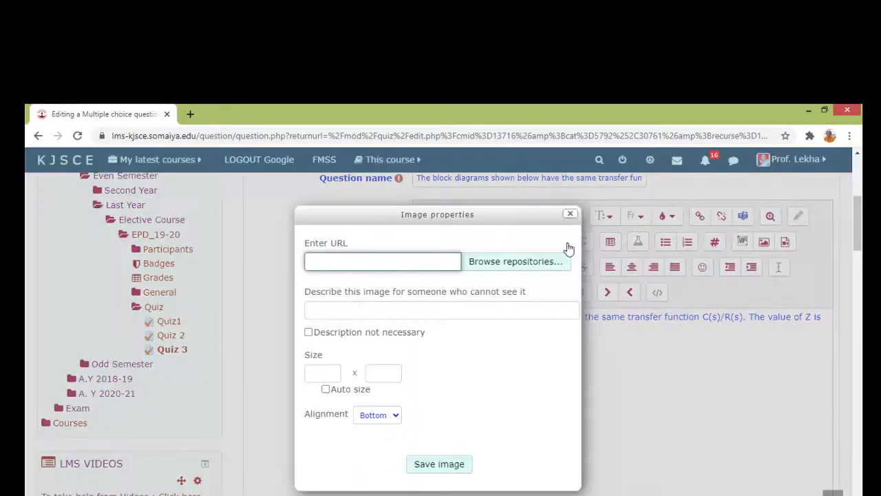
{"action": "left_click", "coordinate": [515, 265]}
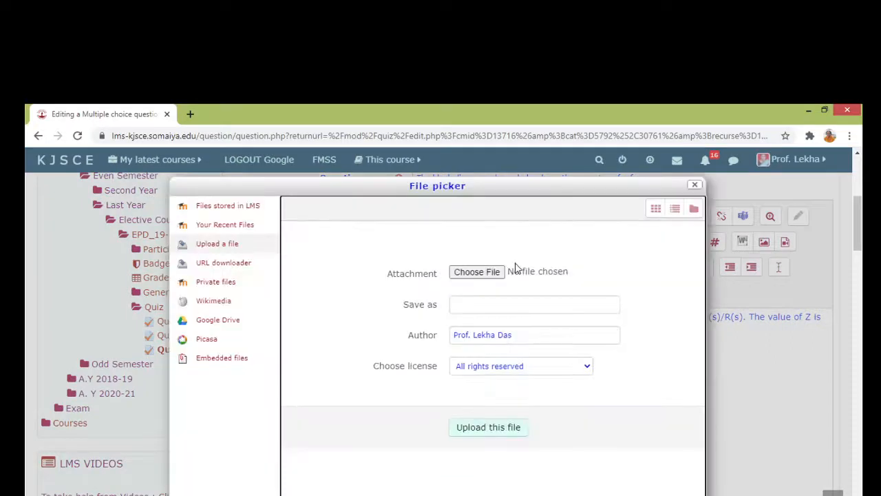
{"action": "left_click", "coordinate": [463, 274]}
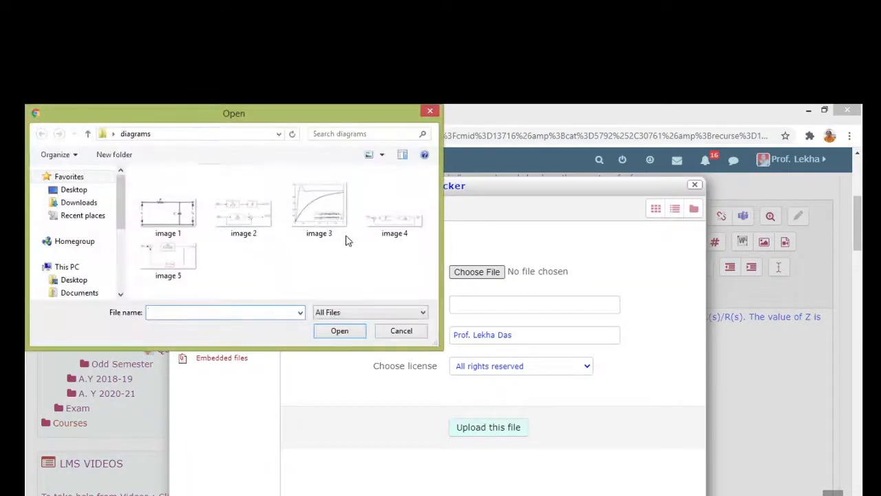
{"action": "left_click", "coordinate": [260, 233]}
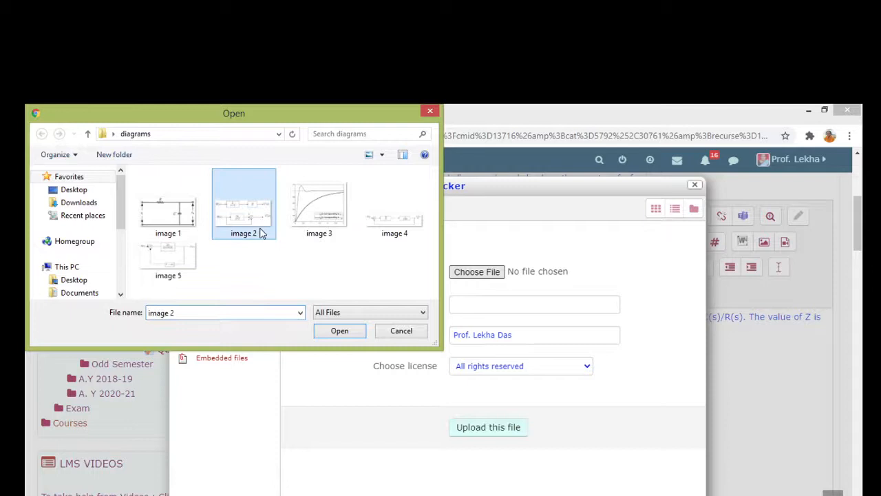
{"action": "left_click", "coordinate": [325, 332]}
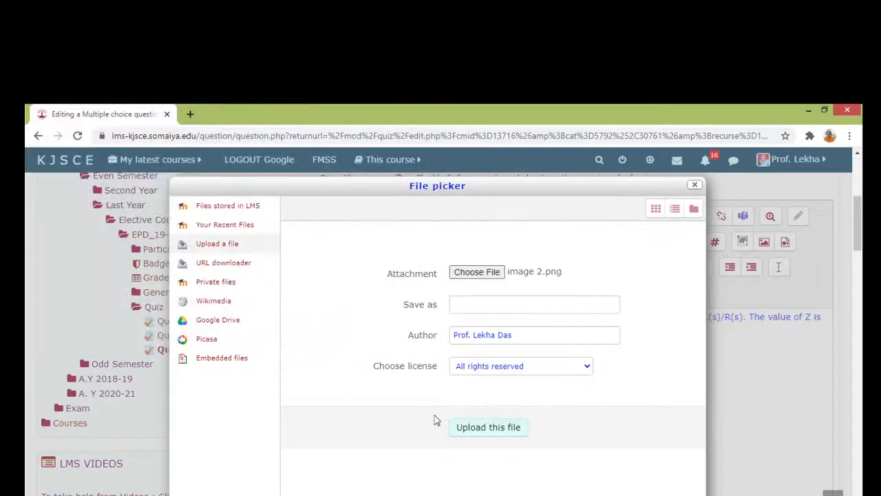
{"action": "left_click", "coordinate": [466, 431]}
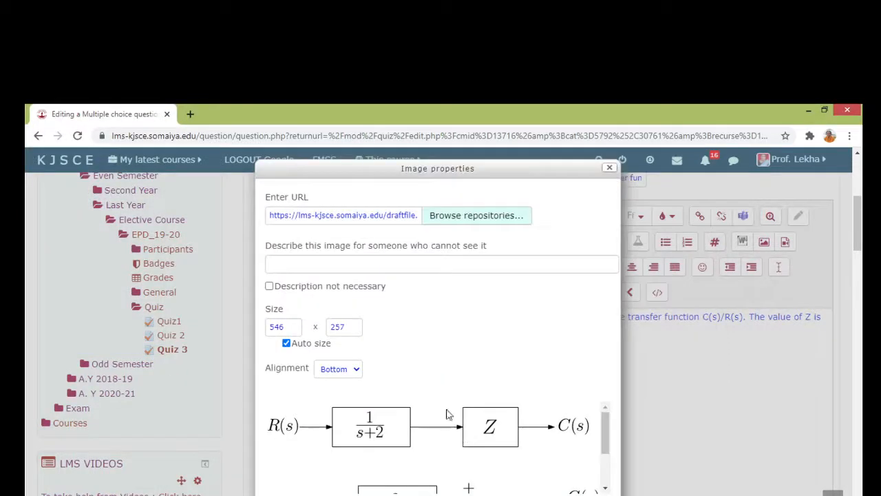
Mark the image description as not necessary and insert the block diagram image into the second question's text
{"action": "left_click", "coordinate": [272, 289]}
{"action": "left_click_drag", "start_coordinate": [603, 427], "coordinate": [607, 464]}
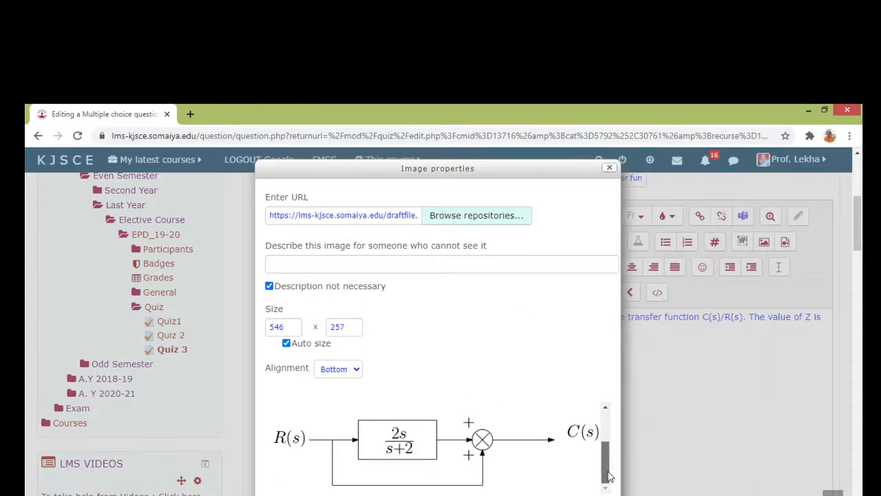
{"action": "left_click", "coordinate": [438, 494]}
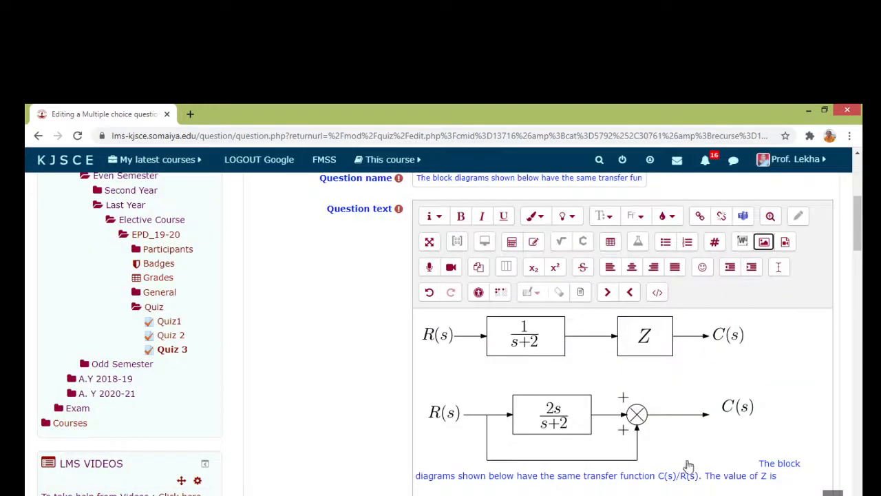
Move the question text onto its own line below the image and save the changes to the second question
{"action": "left_click", "coordinate": [757, 460]}
{"action": "key", "text": "Return"}
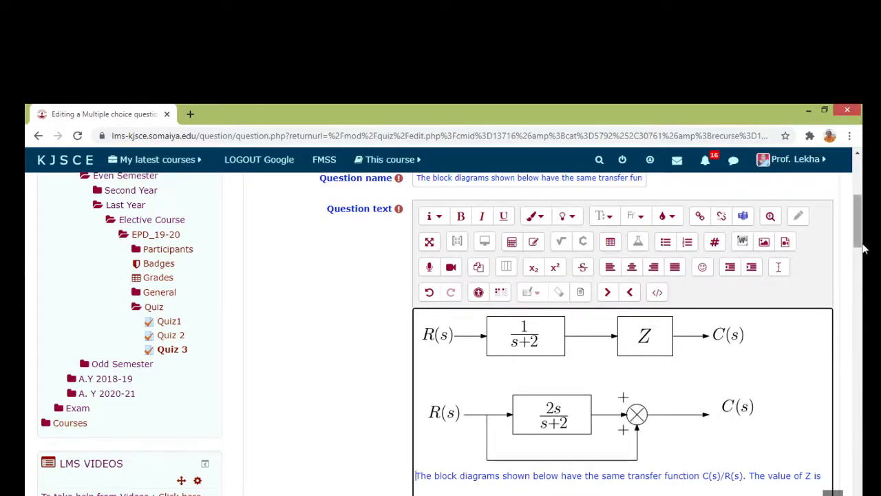
{"action": "left_click_drag", "start_coordinate": [860, 246], "coordinate": [864, 494]}
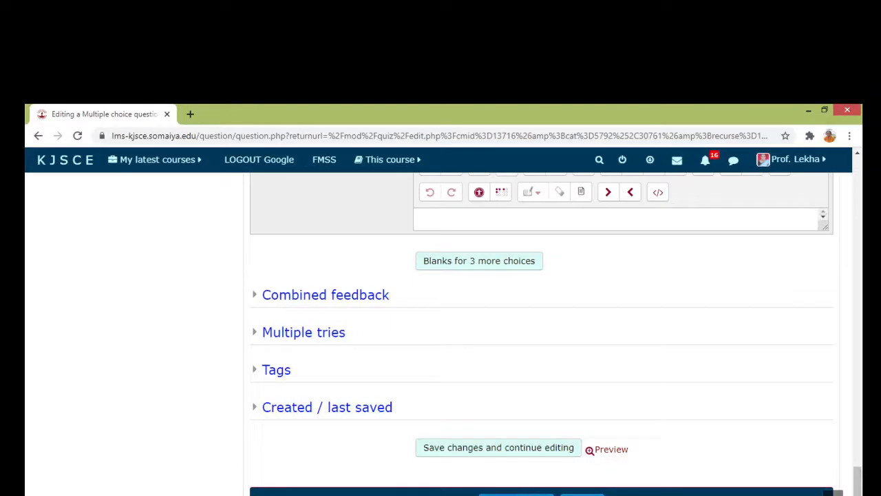
{"action": "left_click", "coordinate": [517, 494]}
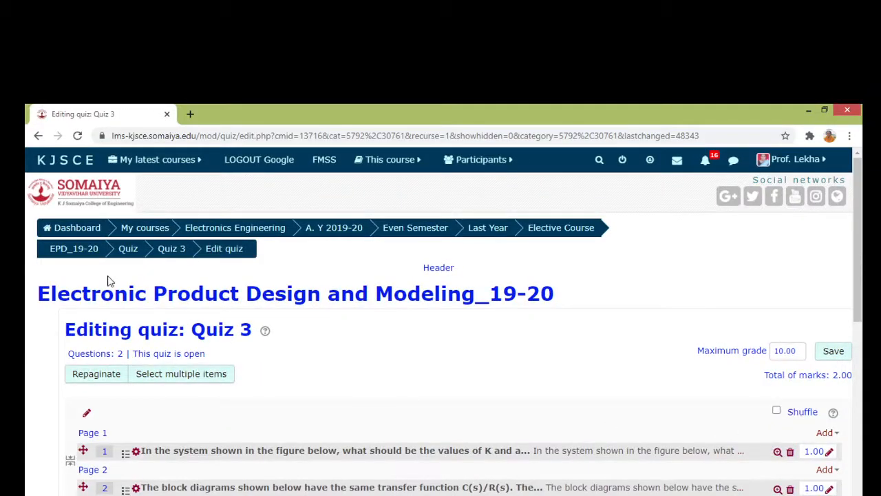
Return to the course's Quiz section and switch the role to Student
{"action": "left_click", "coordinate": [128, 250]}
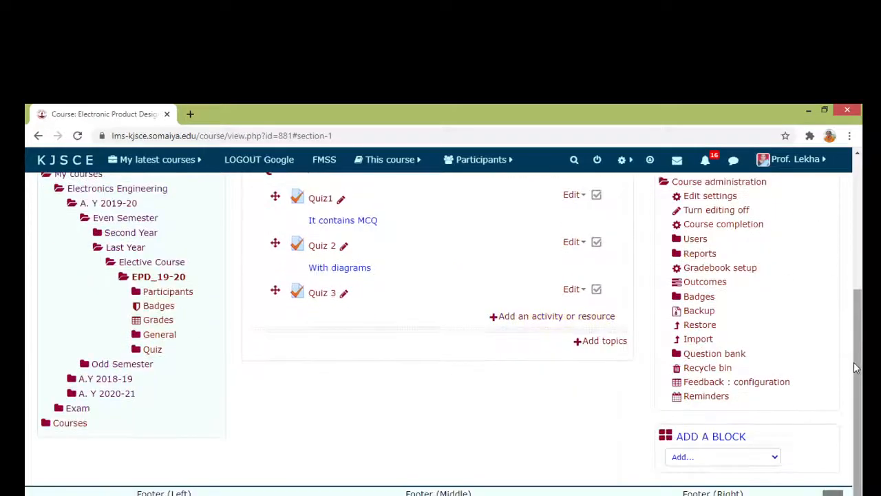
{"action": "left_click_drag", "start_coordinate": [854, 351], "coordinate": [843, 231]}
{"action": "left_click", "coordinate": [811, 164]}
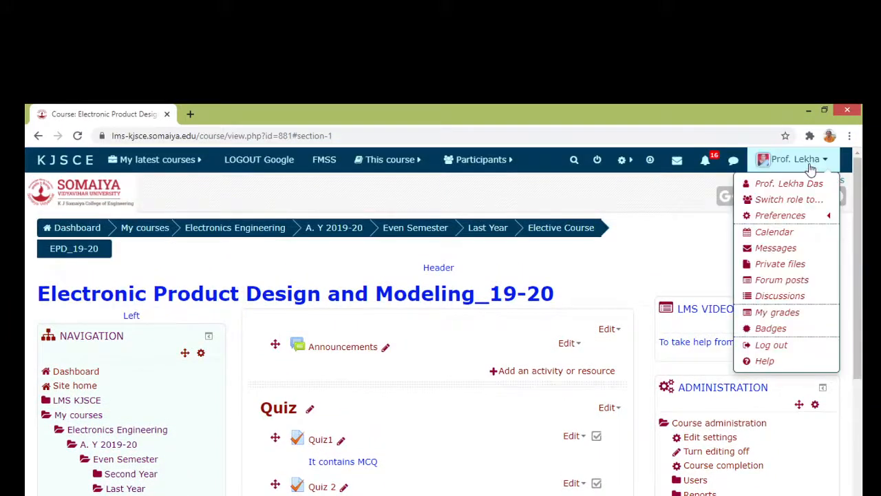
{"action": "left_click", "coordinate": [802, 199]}
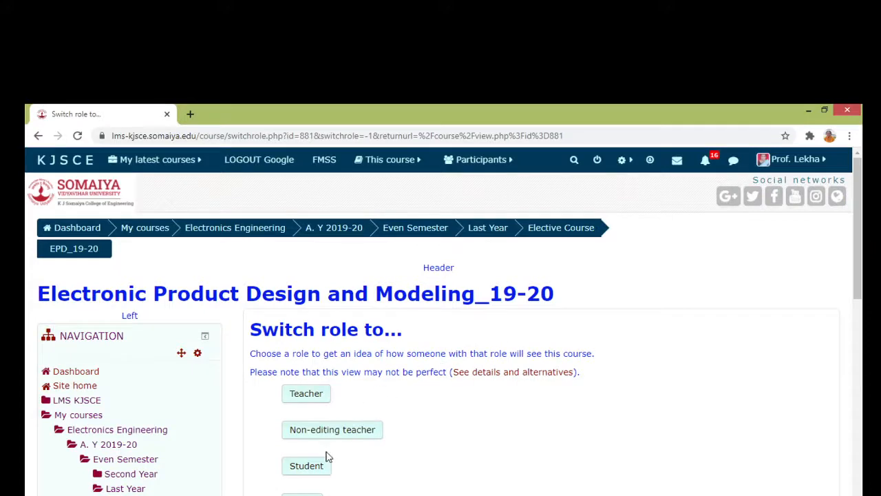
{"action": "left_click", "coordinate": [321, 468]}
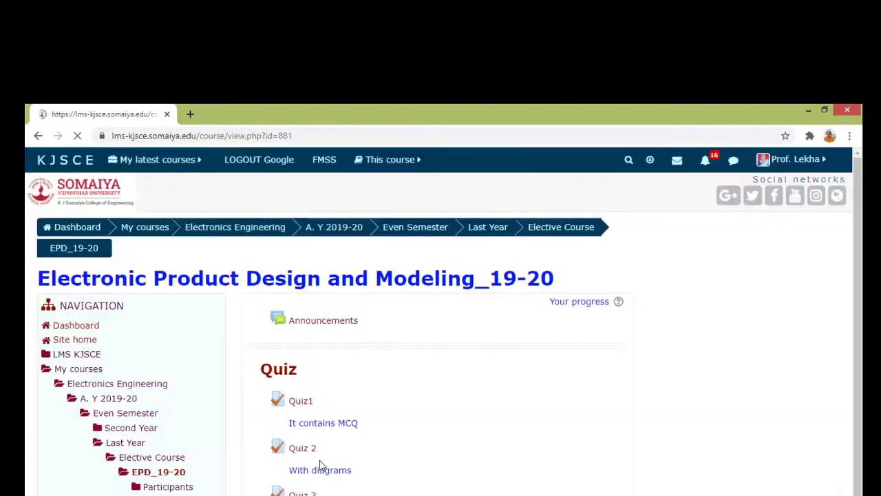
Open Quiz 3 from the course page and start a quiz attempt
{"action": "left_click_drag", "start_coordinate": [857, 307], "coordinate": [861, 370]}
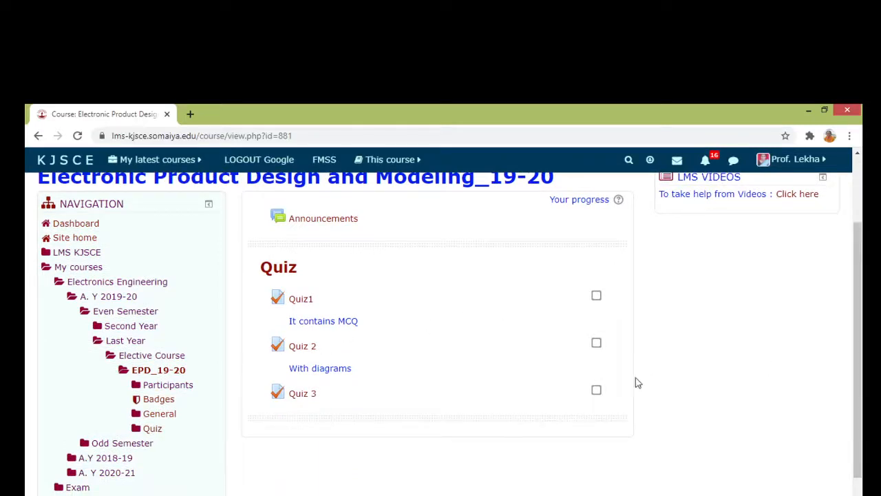
{"action": "left_click", "coordinate": [297, 399]}
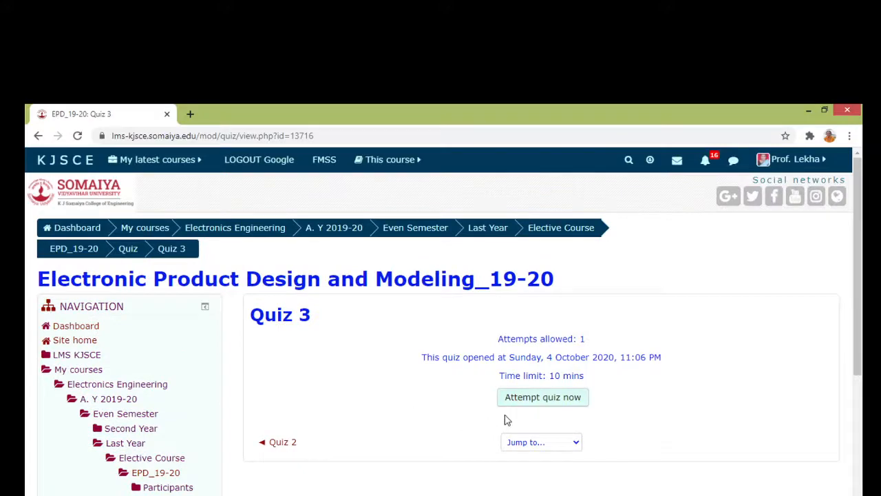
{"action": "left_click", "coordinate": [533, 401]}
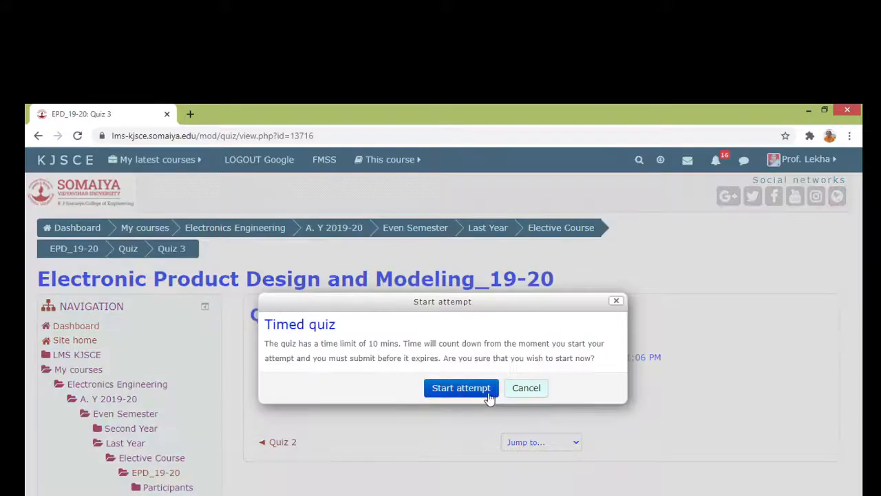